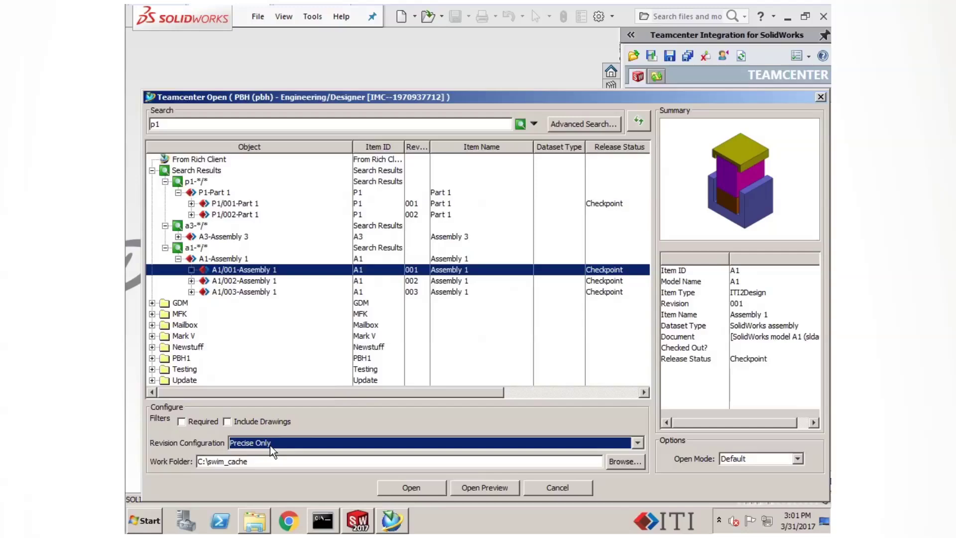
# - Open A1/001-Assembly 1 with the Precise Only revision configuration and expand its A2/001-Assembly 2 sub-assembly in the Teamcenter structure
pyautogui.click(422, 486)
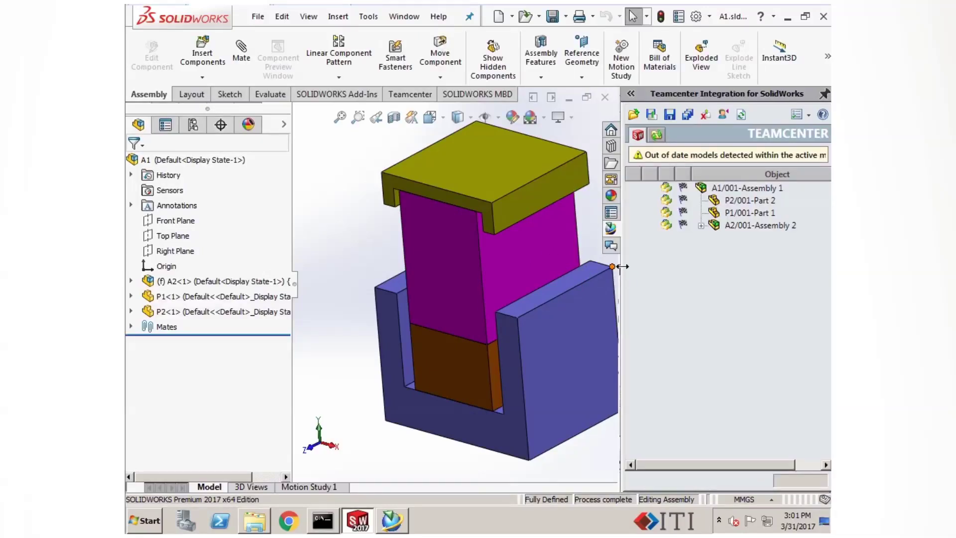
pyautogui.click(700, 226)
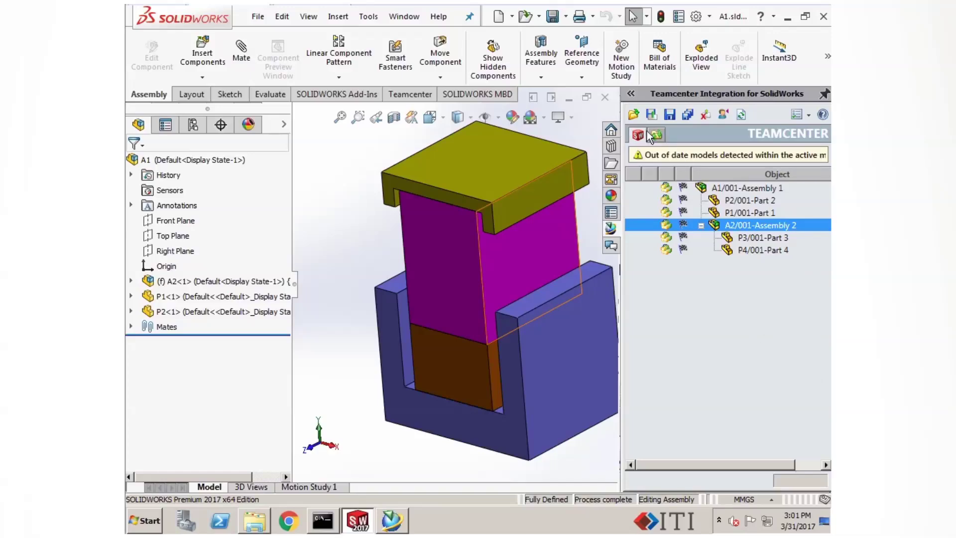
# - Open revision P1/001-Part 1 through the Teamcenter search results, accepting the copy in the local work folder
pyautogui.click(635, 115)
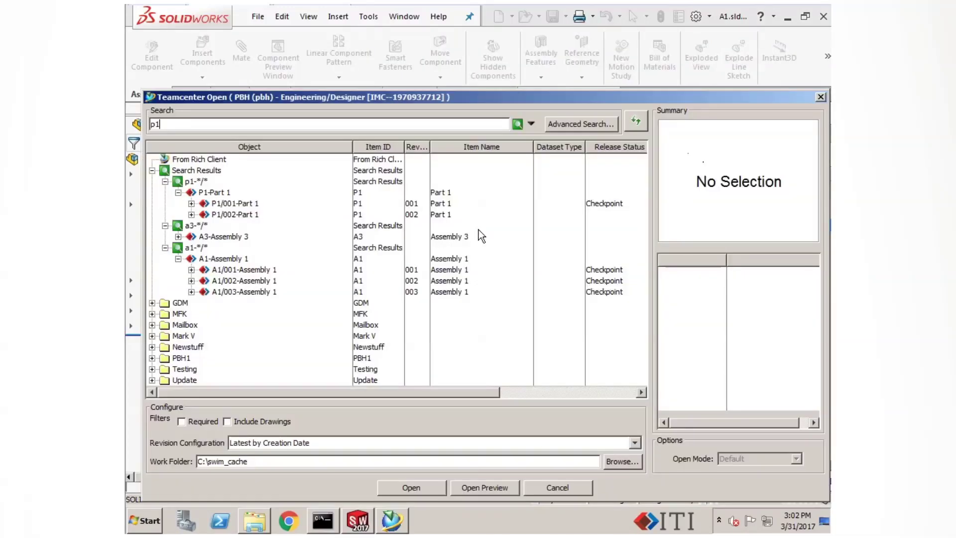
pyautogui.click(232, 204)
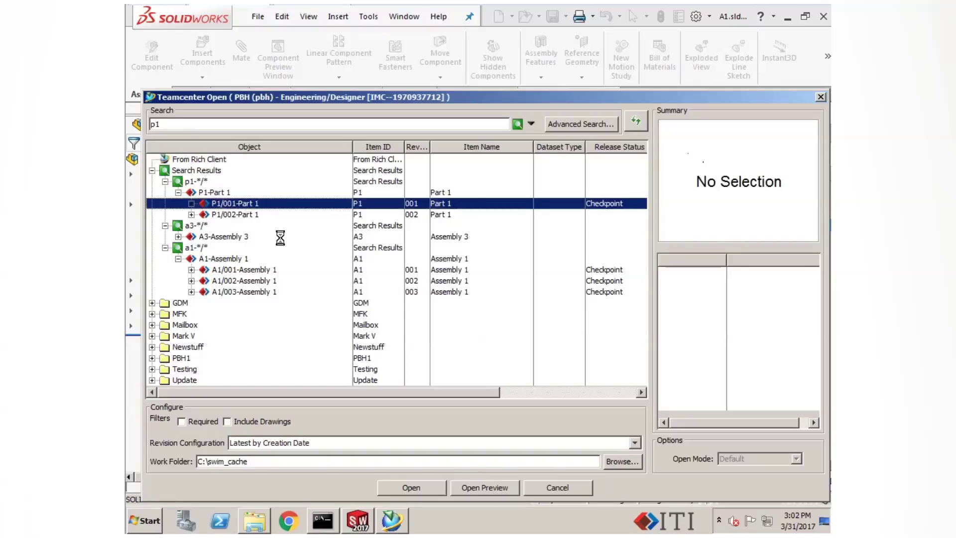
pyautogui.click(423, 488)
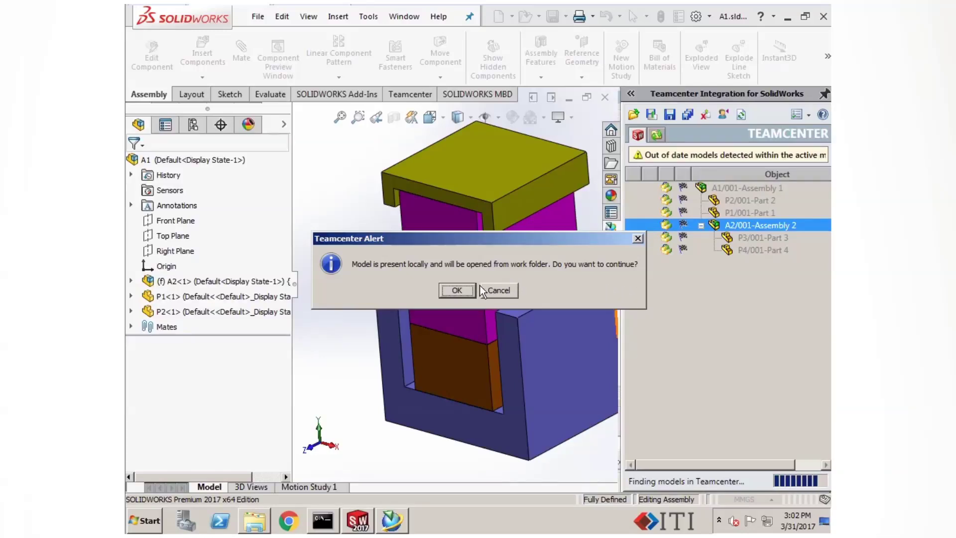
pyautogui.click(461, 291)
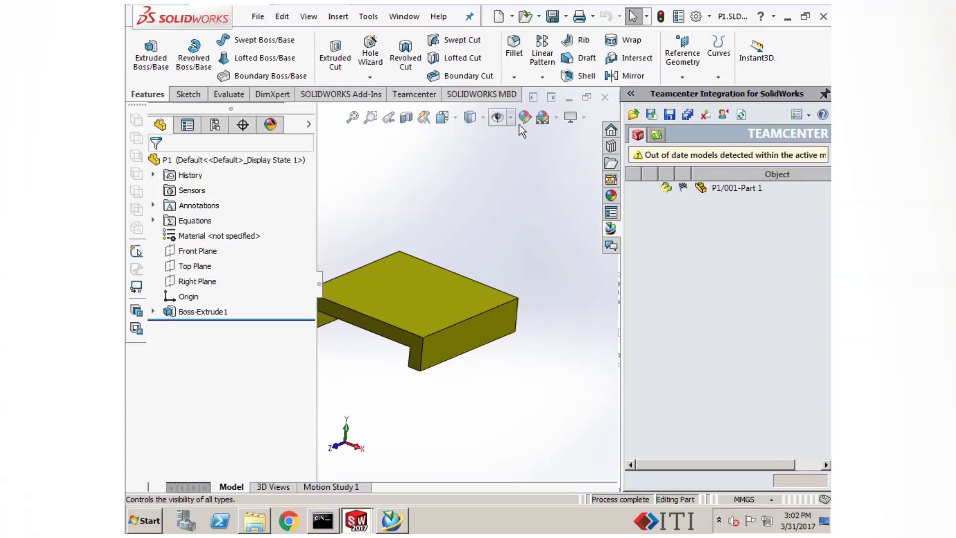
# - Close the Part 1 and Assembly 1 documents and display the models stored in the C:\swim_cache work folder
pyautogui.click(605, 98)
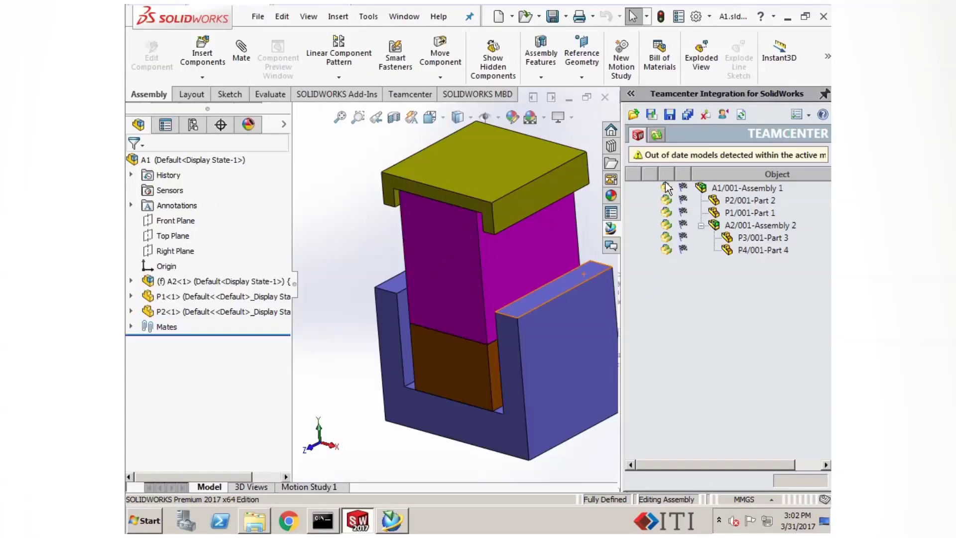
pyautogui.click(606, 97)
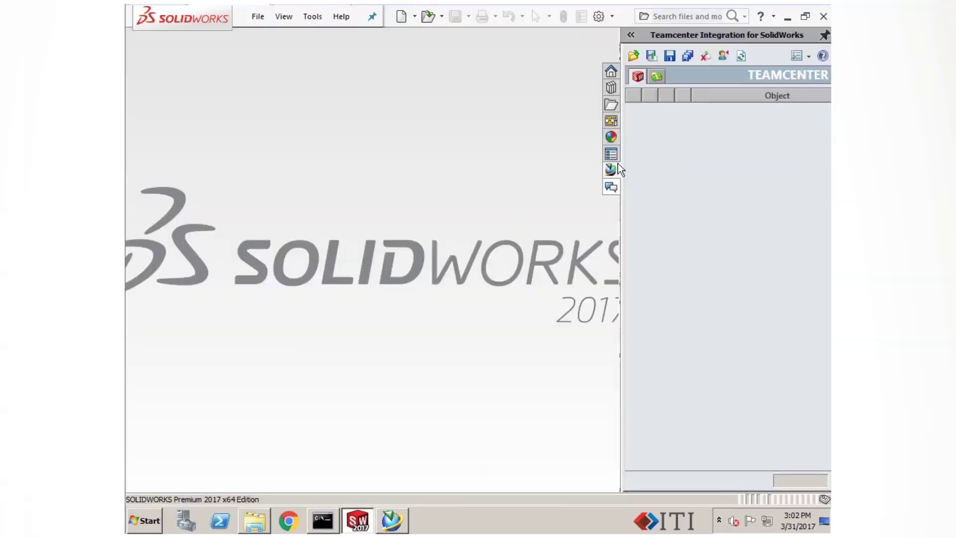
pyautogui.click(656, 76)
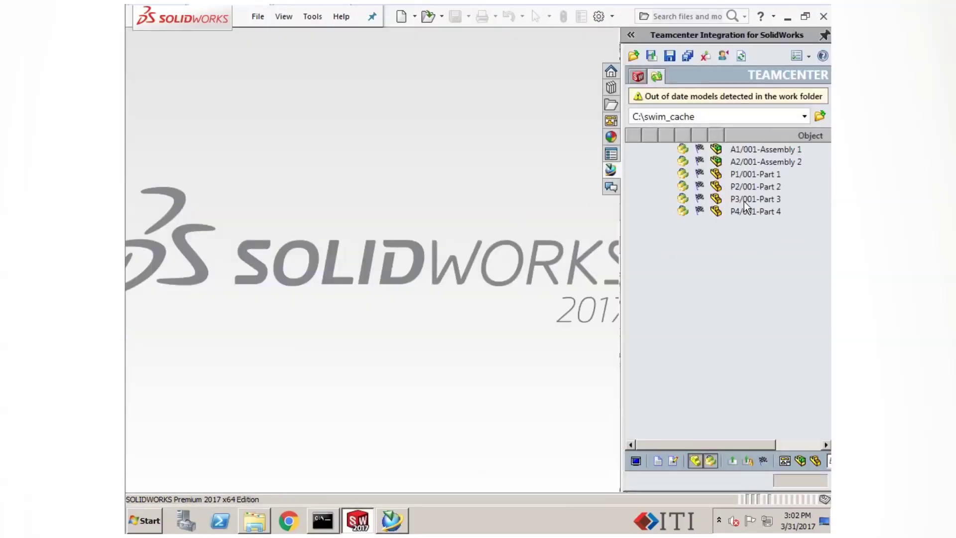
# - Open revision P1/002-Part 1 from the Teamcenter search results using the Latest by Creation Date configuration
pyautogui.click(633, 55)
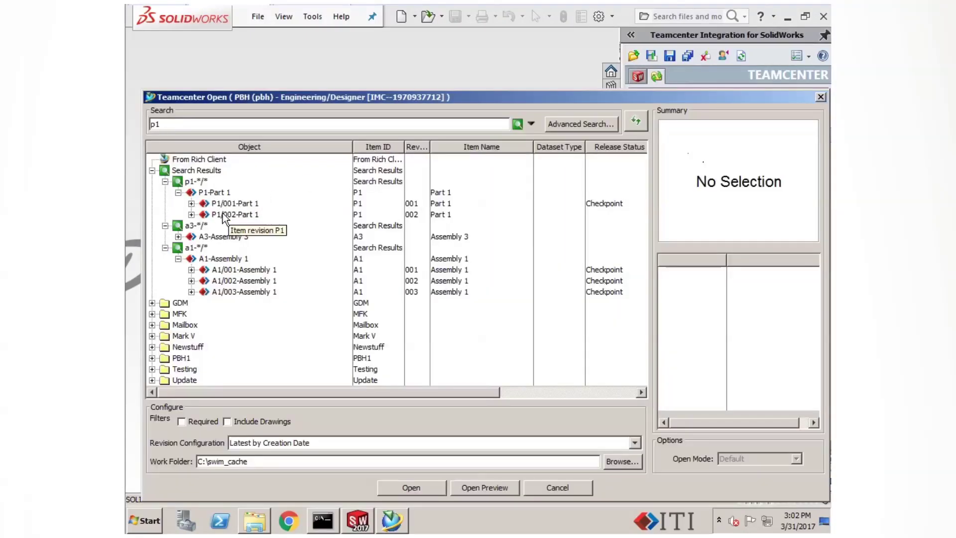
pyautogui.click(226, 214)
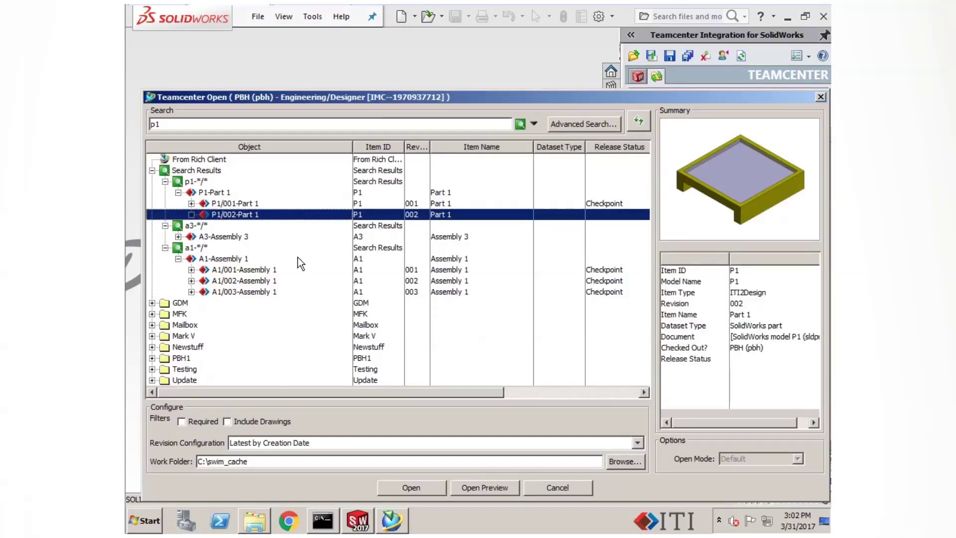
pyautogui.click(411, 487)
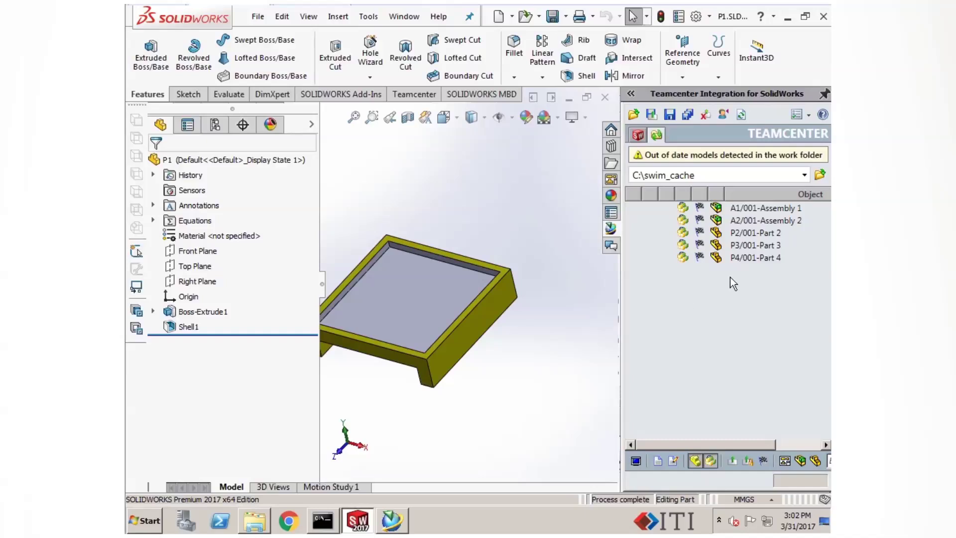
# - Check the active model's Teamcenter revision, then refresh the work folder list and turn off both of its active filters
pyautogui.click(638, 137)
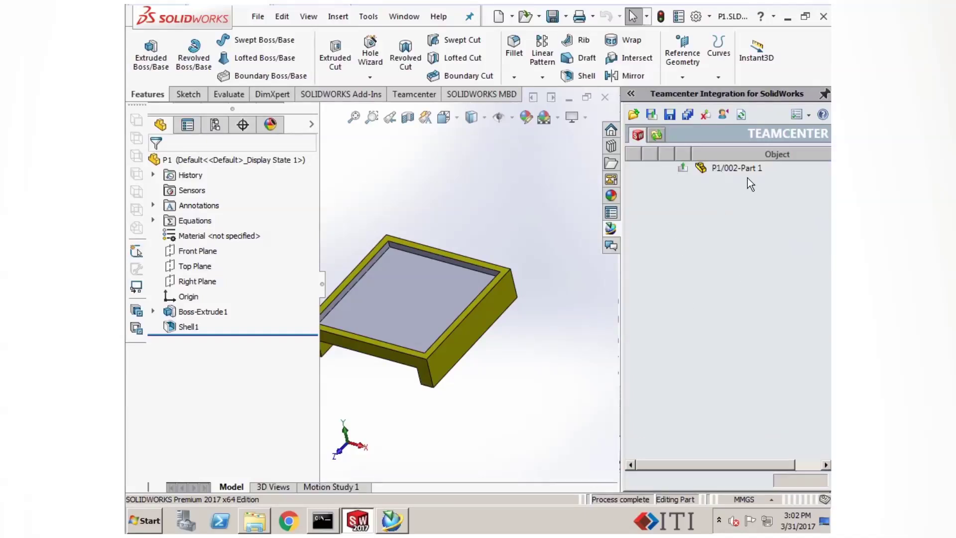
pyautogui.click(656, 136)
pyautogui.click(742, 115)
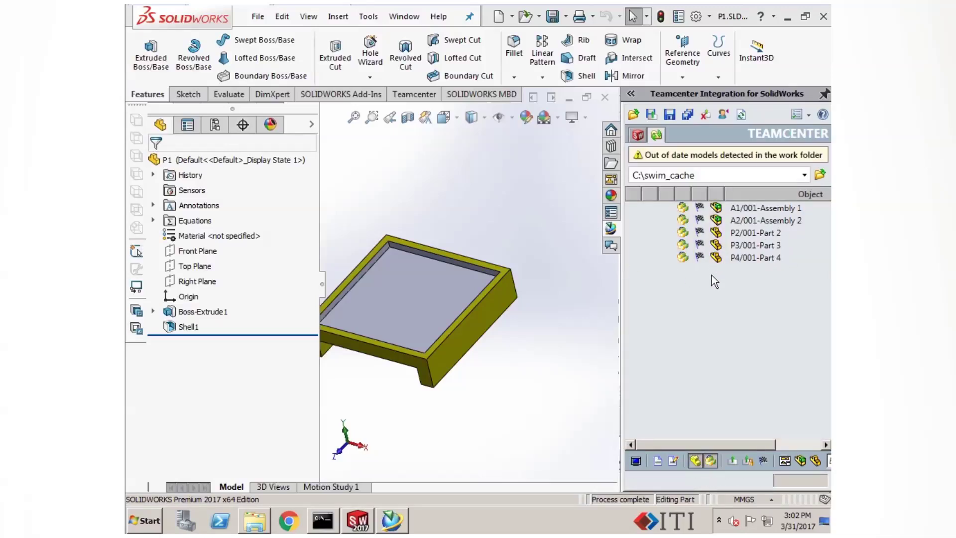
pyautogui.click(696, 460)
pyautogui.click(714, 464)
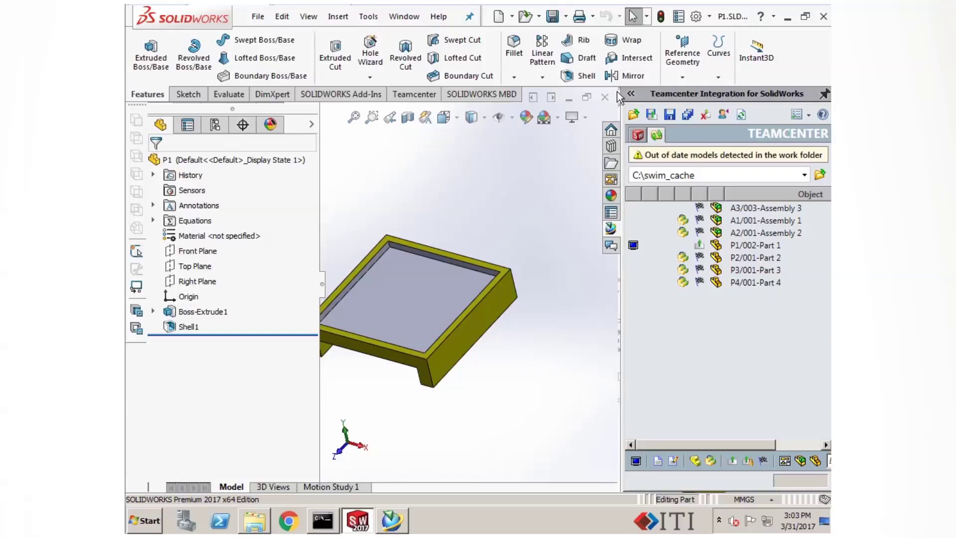
# - Close Part 1, open A1/001-Assembly 1 from the work folder list, and fit the assembly in view
pyautogui.click(605, 97)
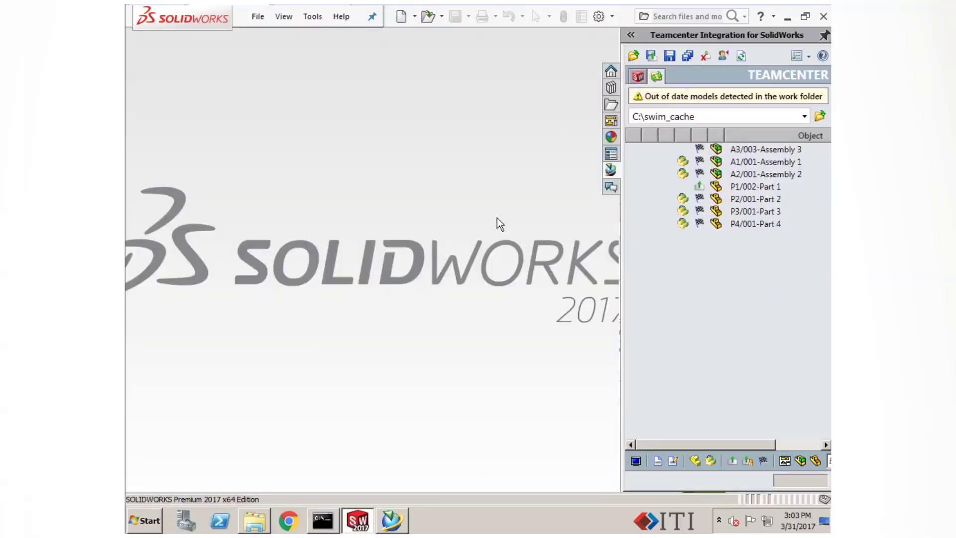
pyautogui.rightClick(736, 162)
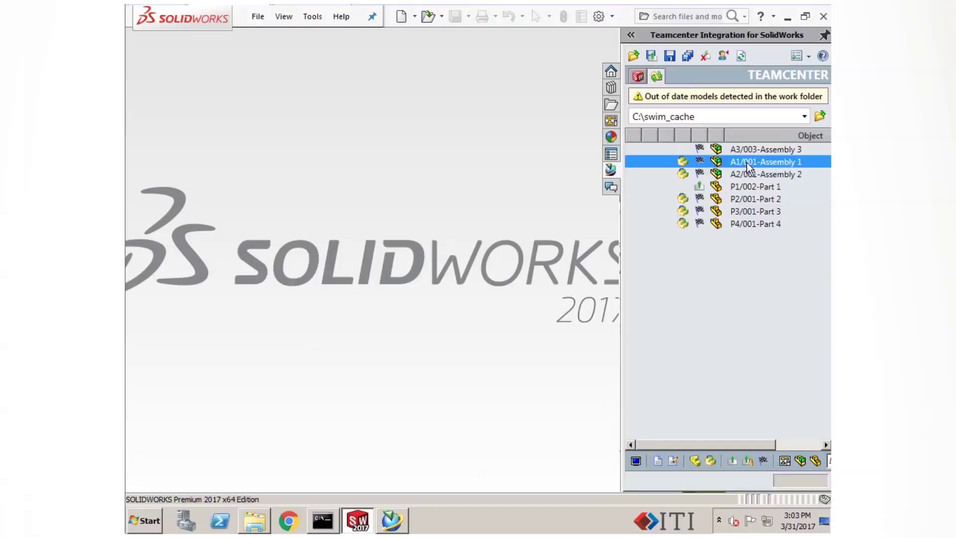
pyautogui.click(694, 188)
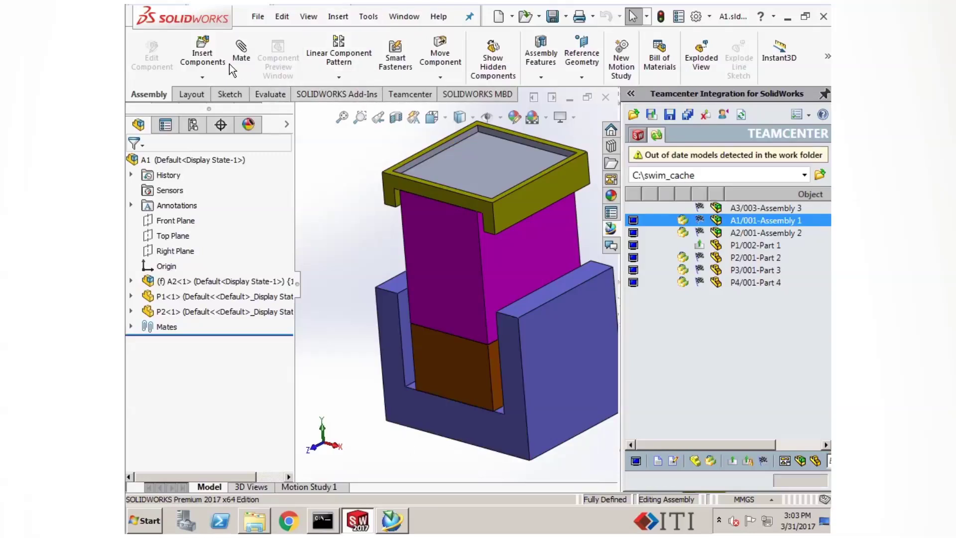
pyautogui.click(413, 96)
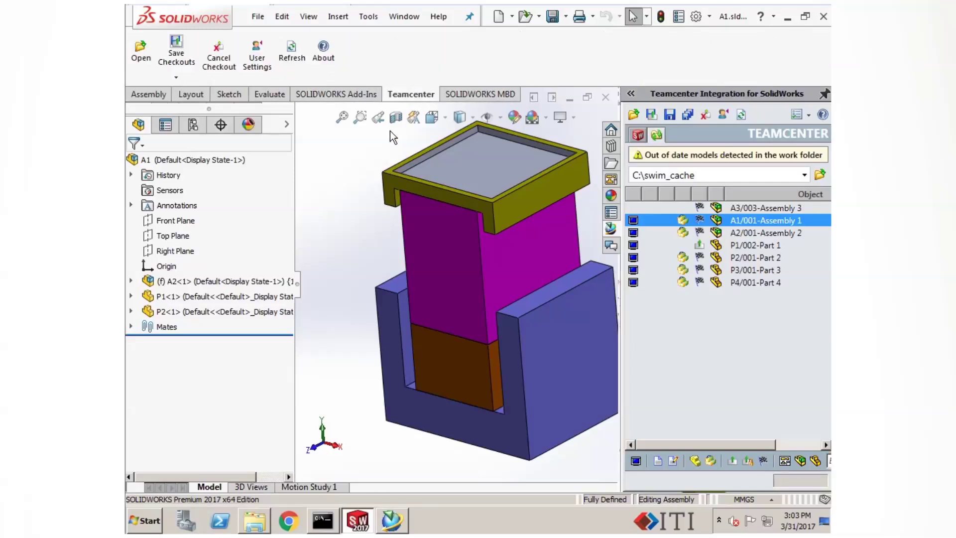
pyautogui.click(343, 118)
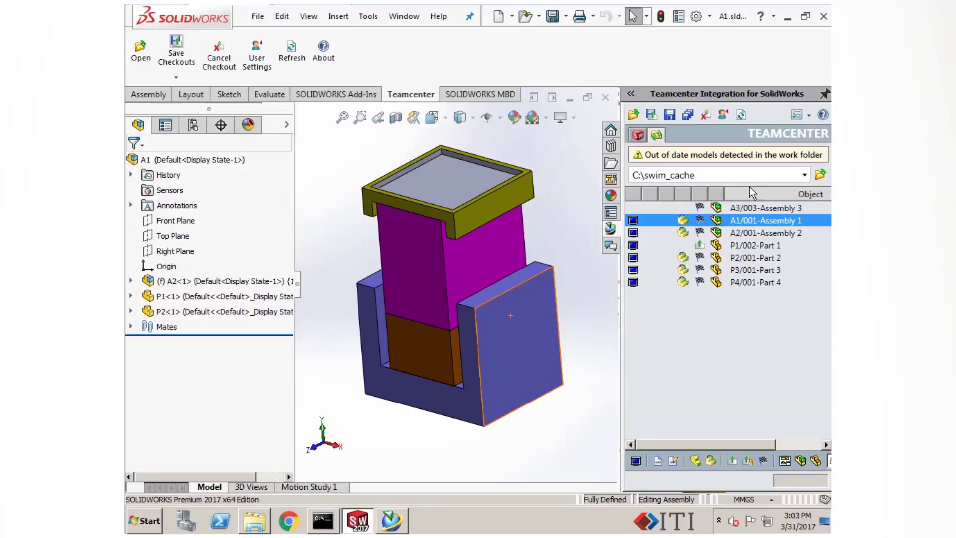
# - Start Update Model for A1/001-Assembly 1 and preview the proposed revisions of Parts 2, 3 and 4 and Assemblies 2 and 1
pyautogui.rightClick(735, 219)
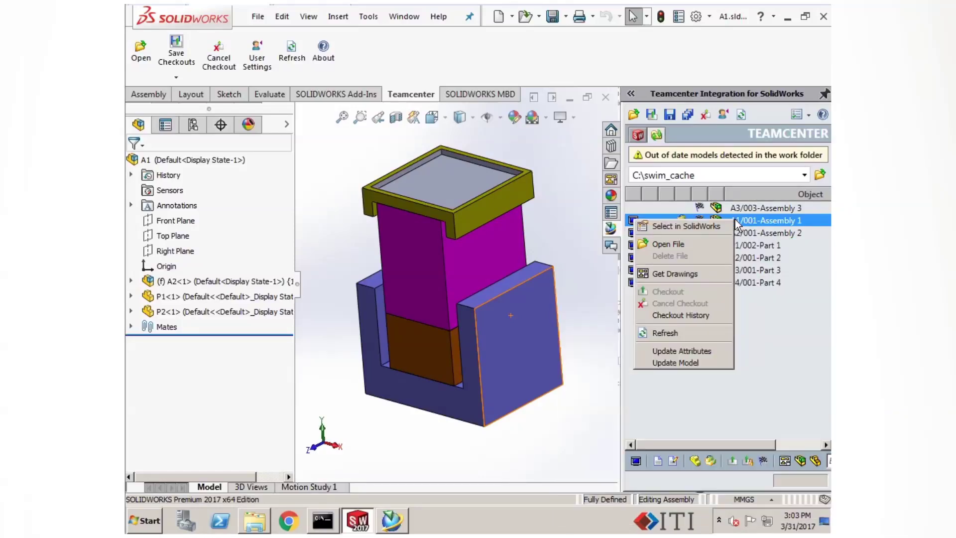
pyautogui.click(674, 365)
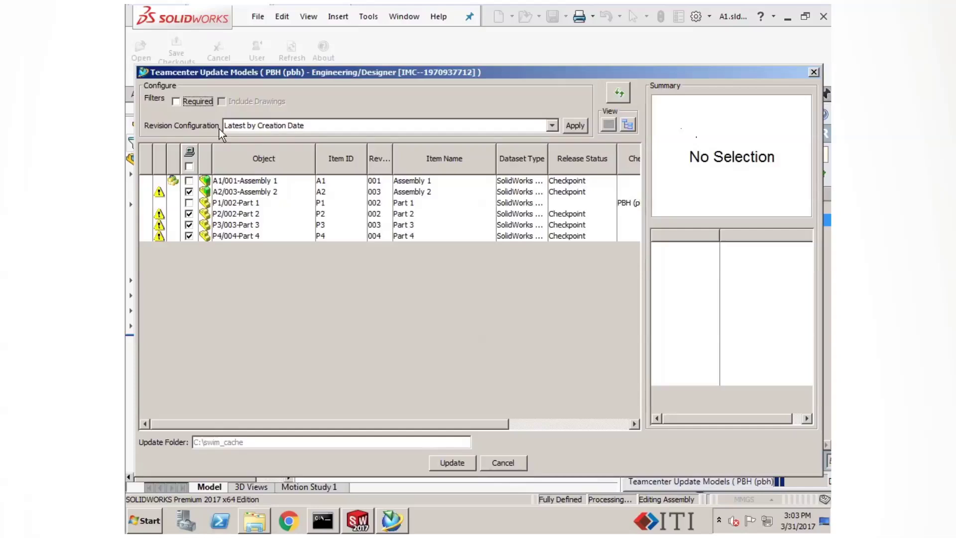
pyautogui.click(222, 214)
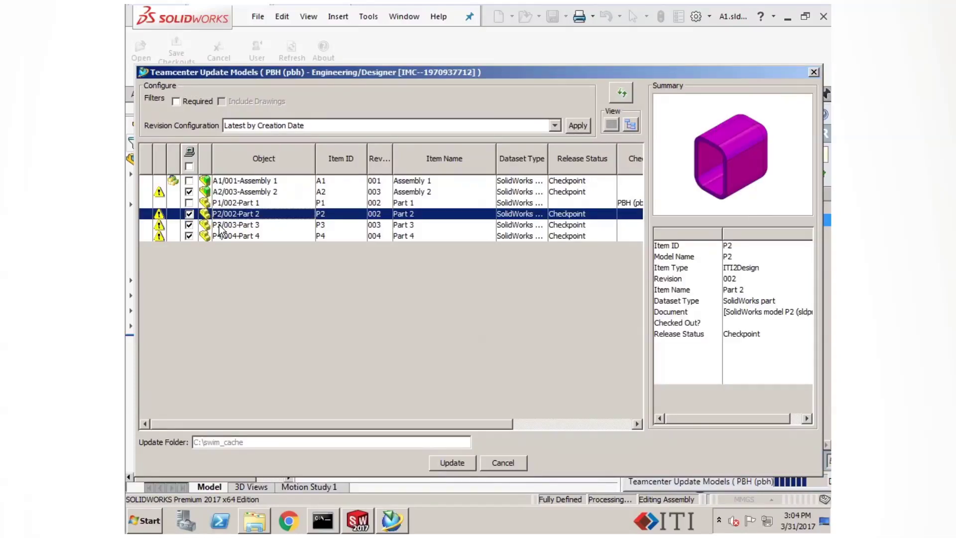
pyautogui.click(219, 225)
pyautogui.click(239, 240)
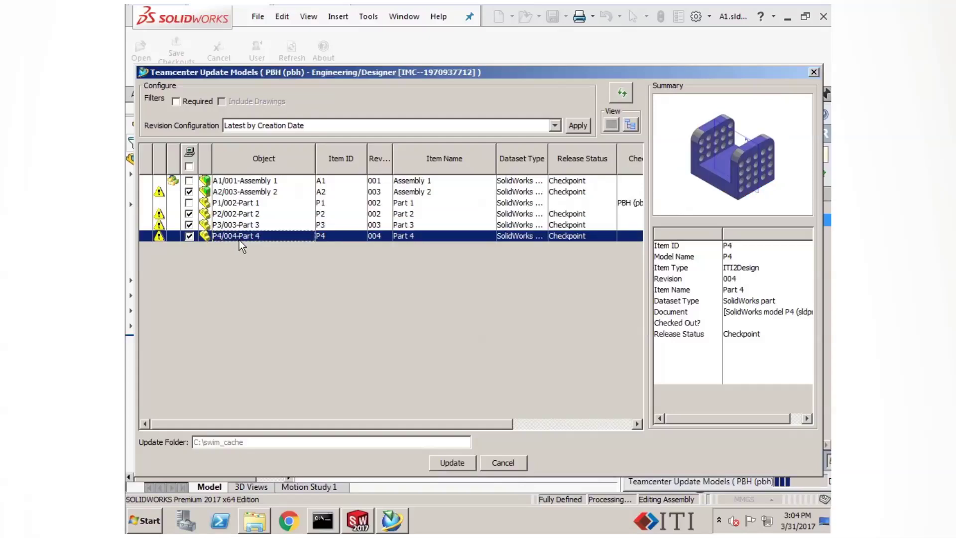
pyautogui.click(224, 188)
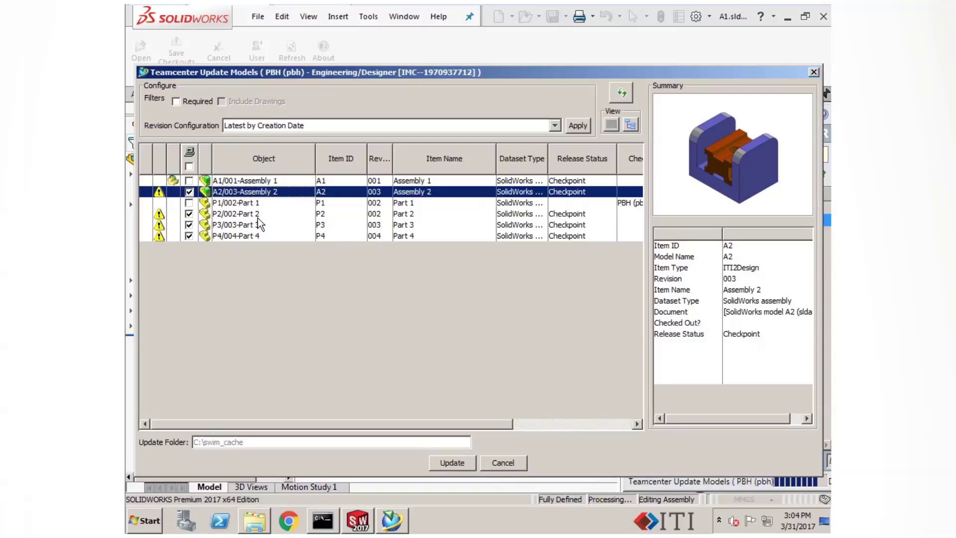
pyautogui.click(242, 182)
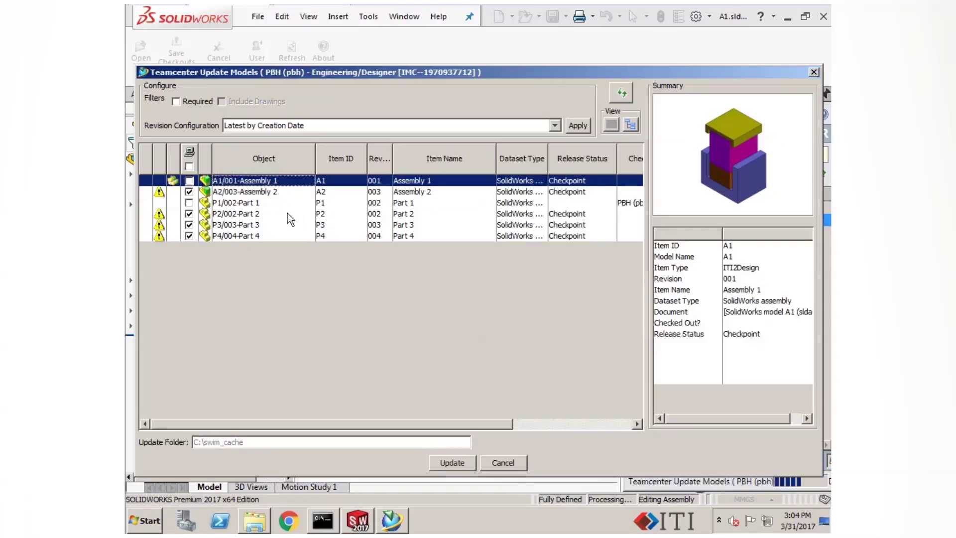
# - Apply the Precise Only revision configuration to the update list and preview A1/001-Assembly 1
pyautogui.click(556, 125)
pyautogui.click(307, 148)
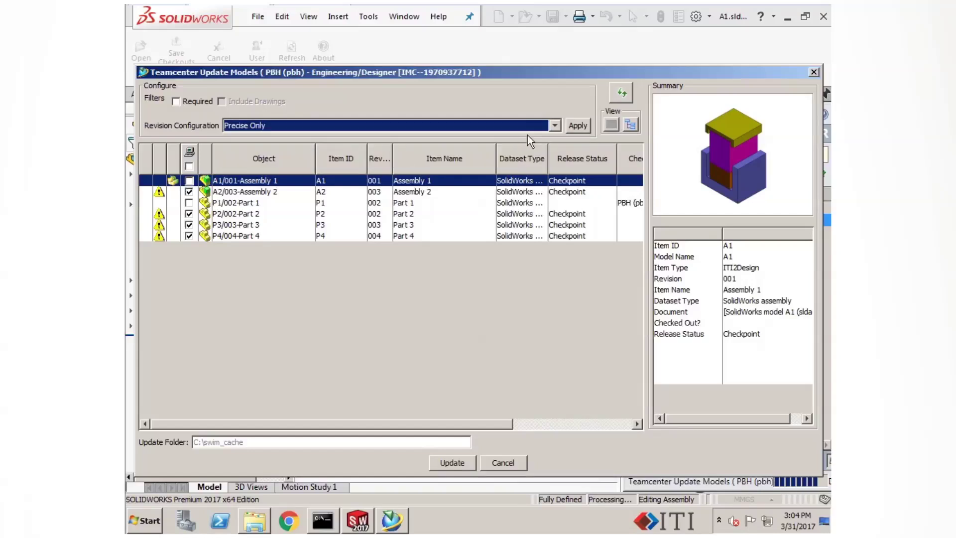
pyautogui.click(579, 125)
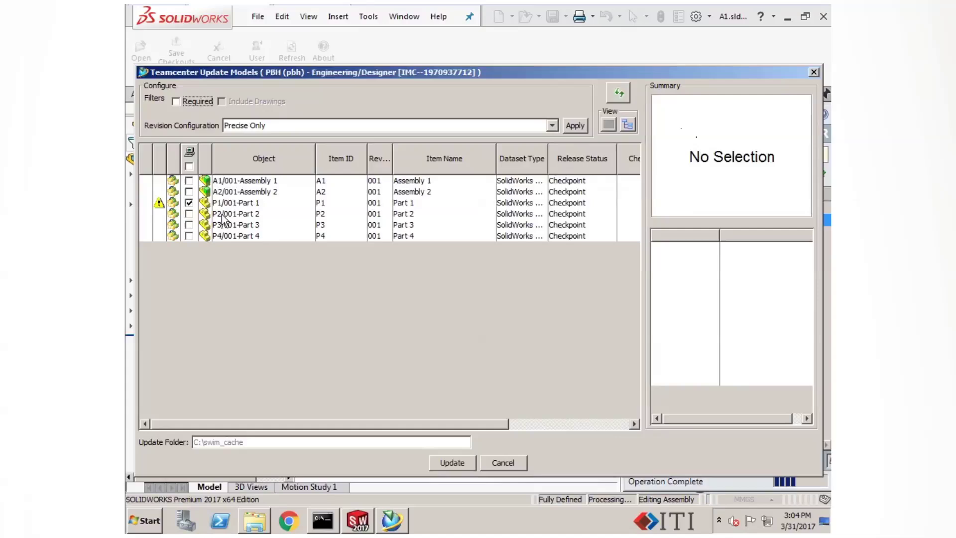
pyautogui.click(261, 182)
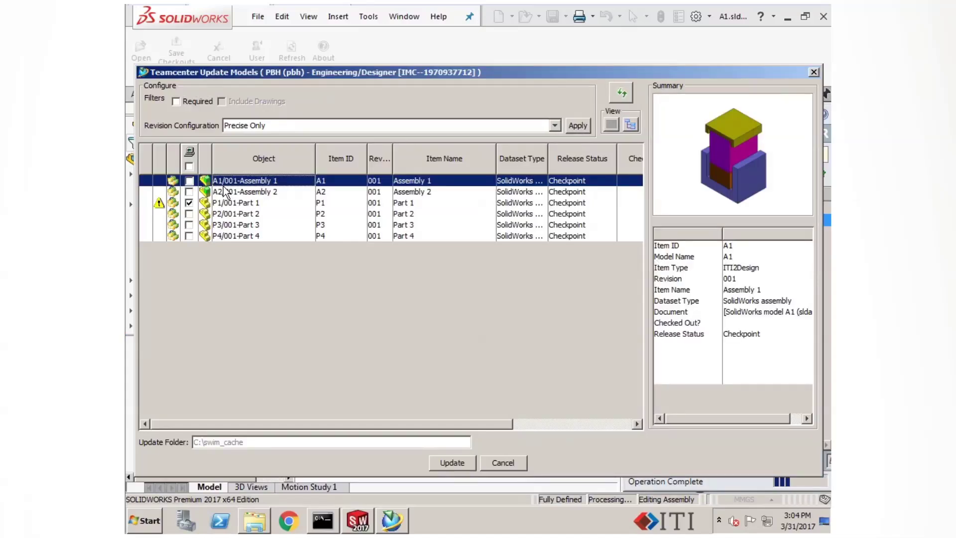
# - Switch the update list's revision configuration to Latest by Creation Date and apply it
pyautogui.click(558, 125)
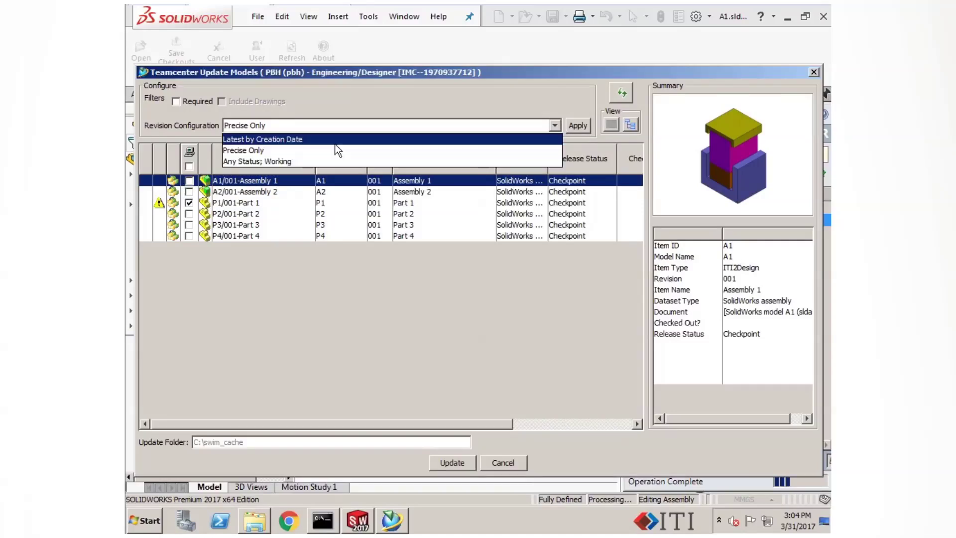
pyautogui.click(262, 140)
pyautogui.click(577, 126)
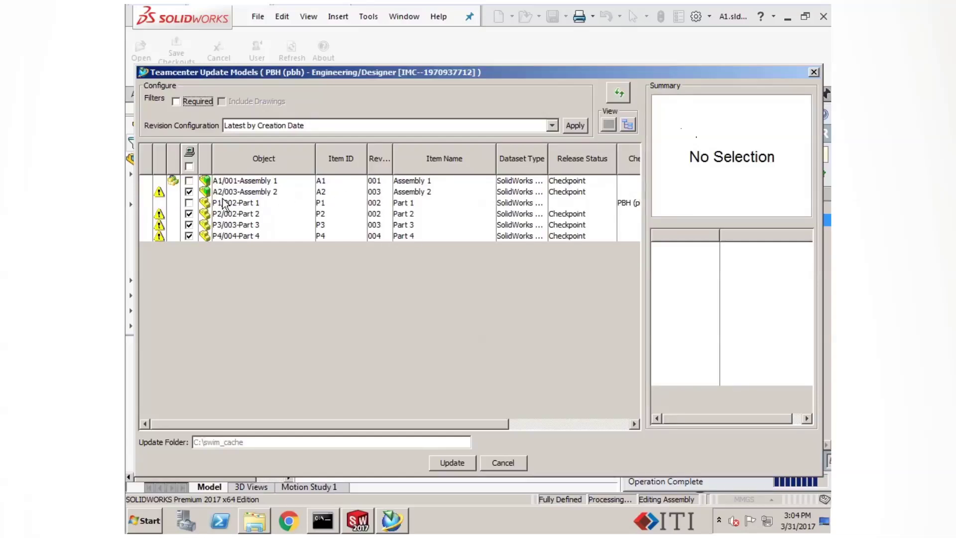
# - Set the revision of Assembly 1 to 003 in the update list
pyautogui.click(232, 183)
pyautogui.click(213, 214)
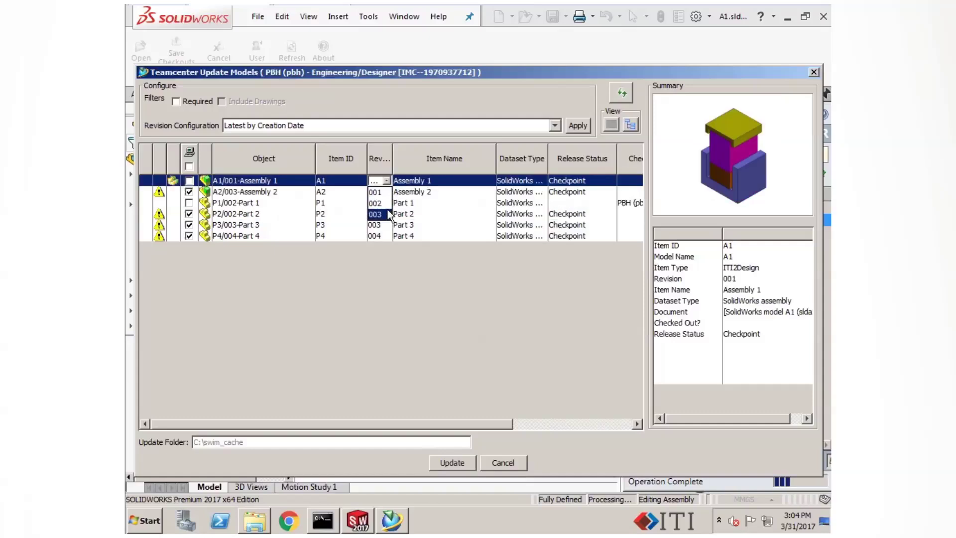
pyautogui.click(382, 214)
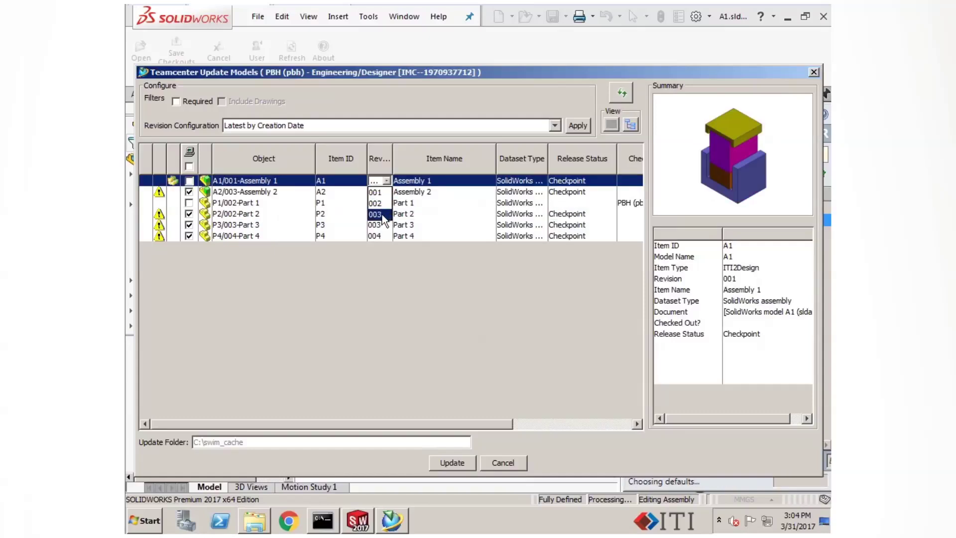
# - Reapply the Precise Only revision configuration to the update list based on revision 003 of Assembly 1
pyautogui.click(551, 125)
pyautogui.click(370, 147)
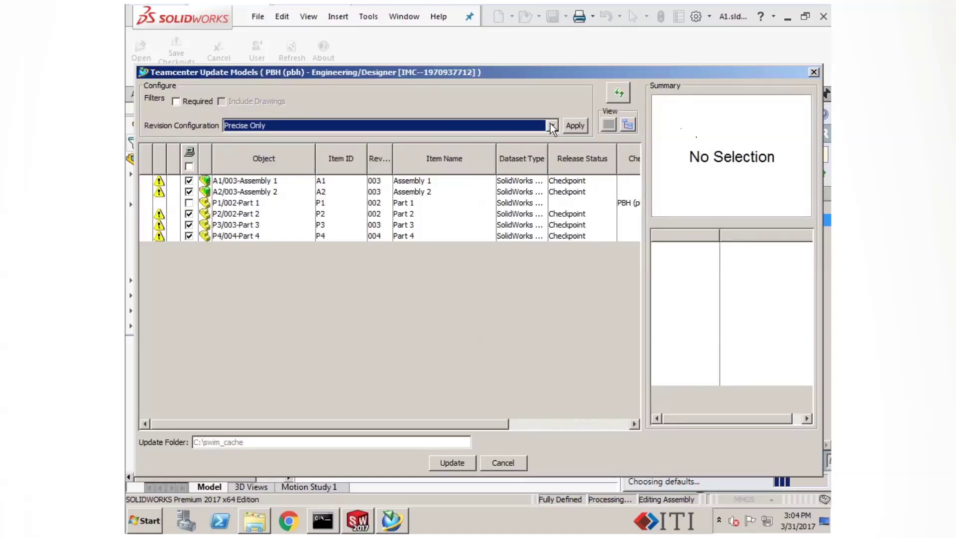
pyautogui.click(576, 125)
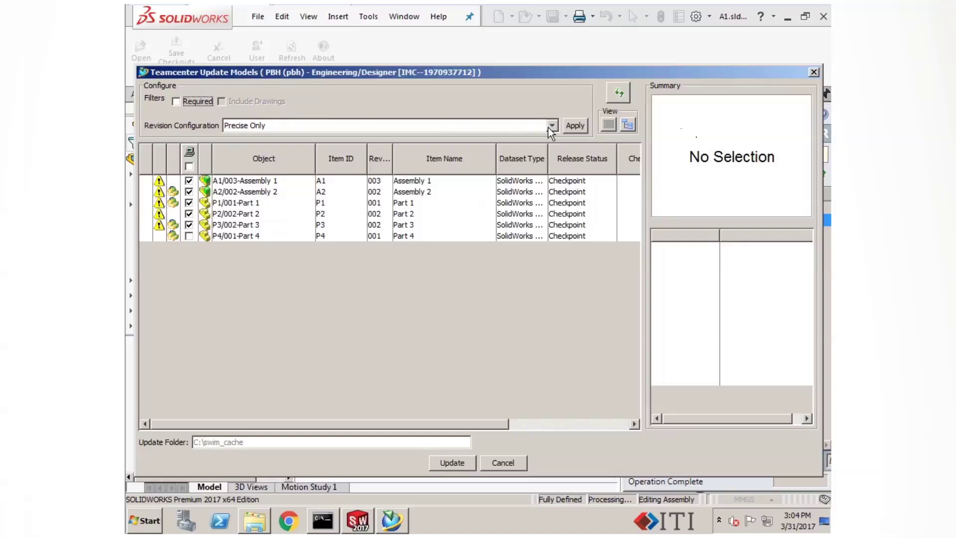
# - Update the listed A1 models in the work folder, and expand Assembly 2 in the active model's Teamcenter structure
pyautogui.click(451, 462)
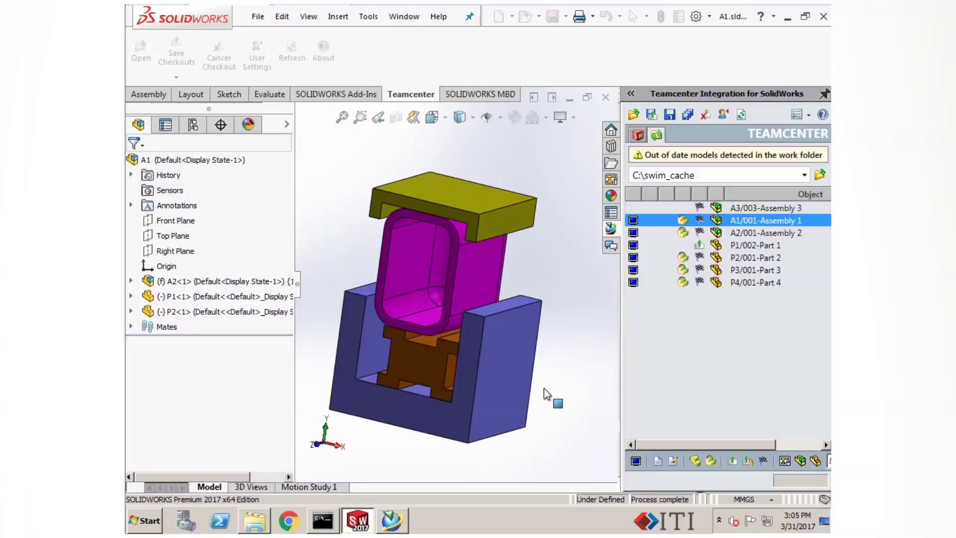
pyautogui.click(646, 155)
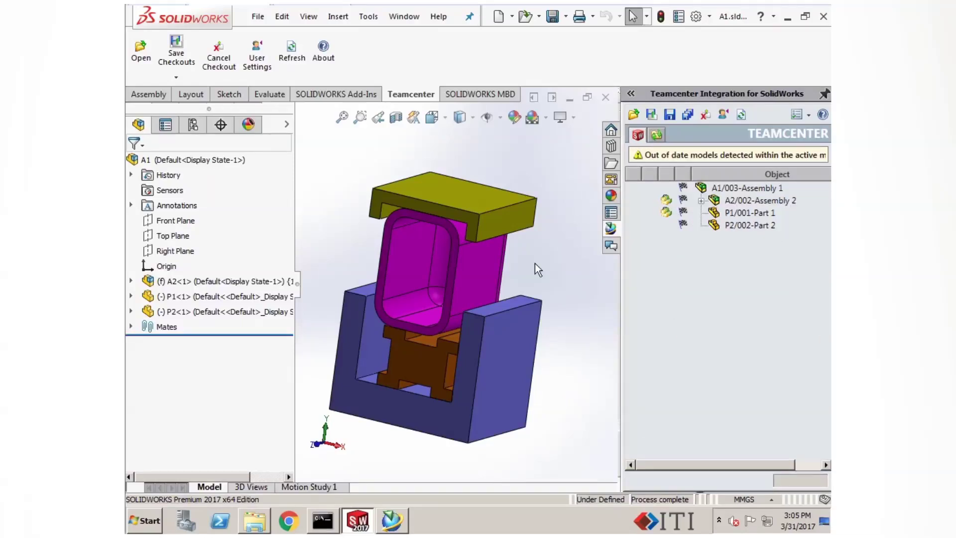
pyautogui.click(701, 201)
pyautogui.moveTo(507, 286)
pyautogui.mouseDown(button='middle')
pyautogui.moveTo(539, 271)
pyautogui.moveTo(514, 274)
pyautogui.mouseUp(button='middle')
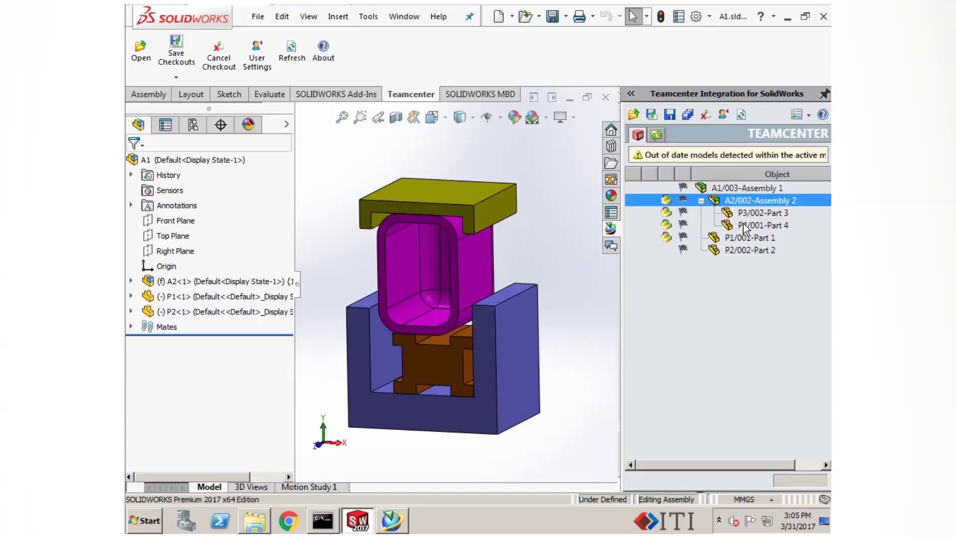
# - Update Assembly 2 and its parts using the Latest by Creation Date revision configuration, and recheck its expanded structure
pyautogui.rightClick(745, 203)
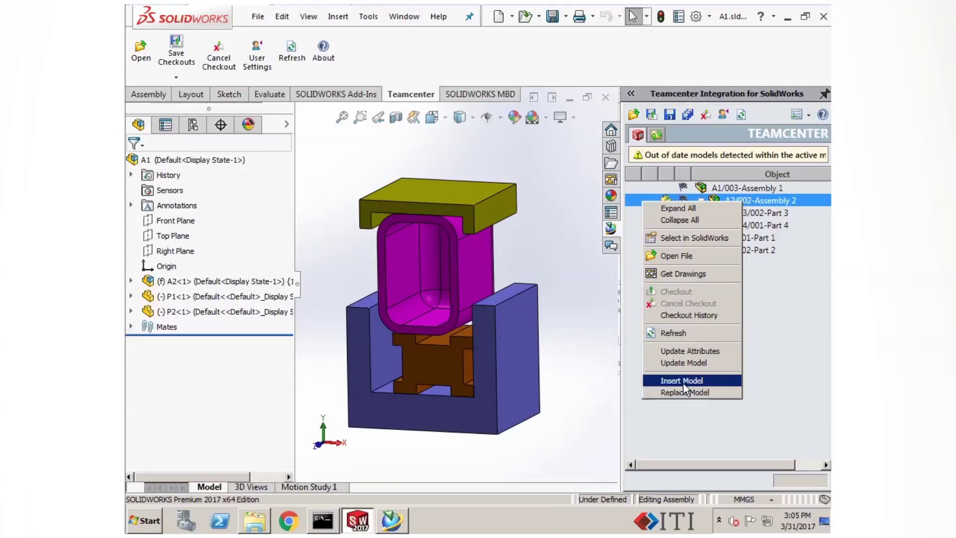
pyautogui.click(684, 361)
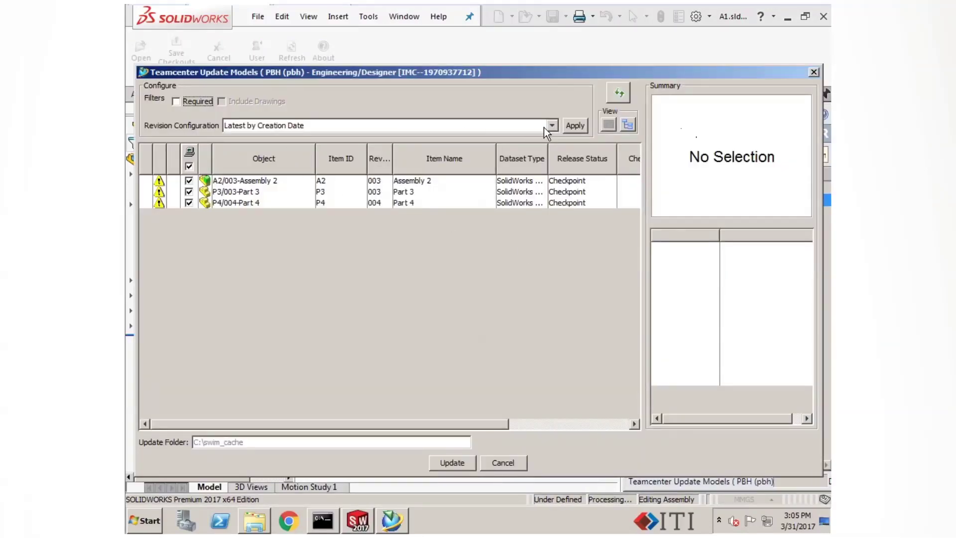
pyautogui.click(573, 126)
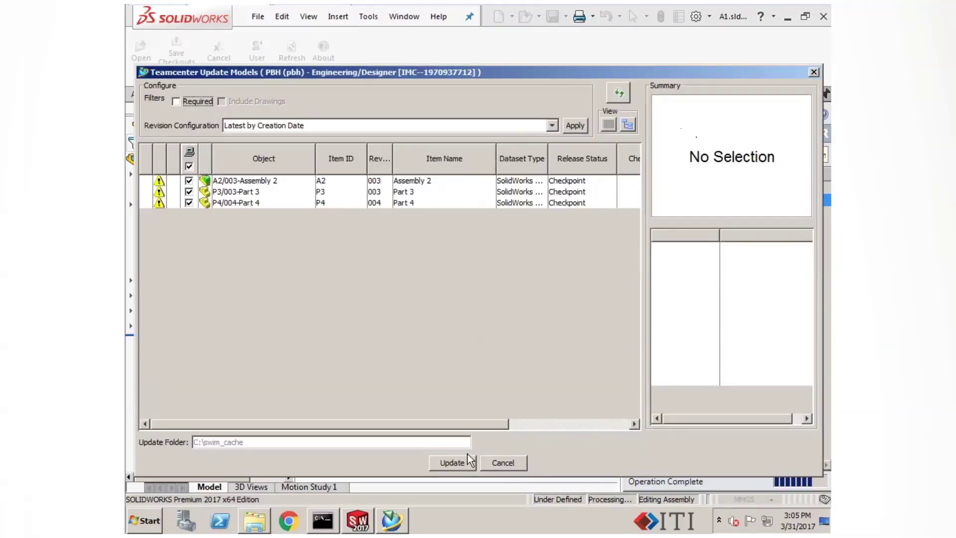
pyautogui.click(469, 461)
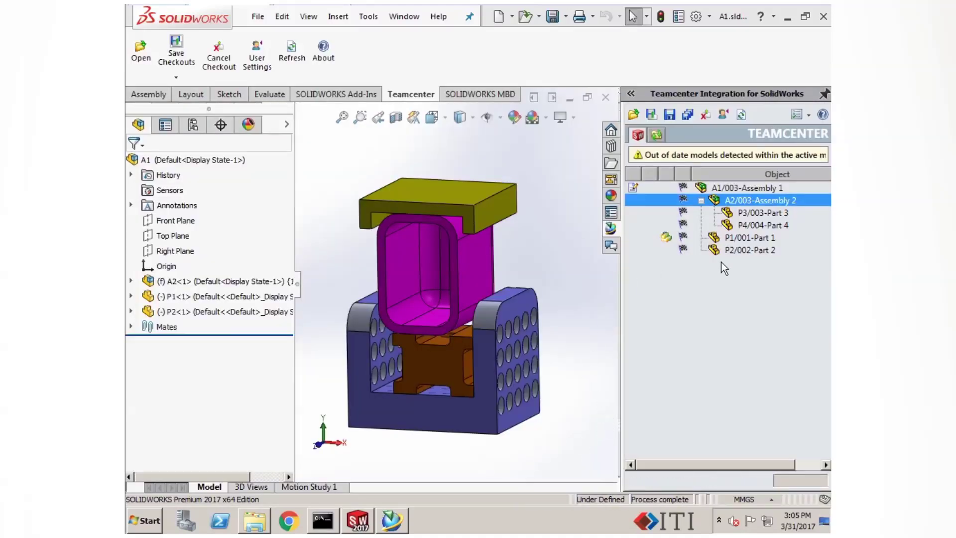
pyautogui.click(701, 201)
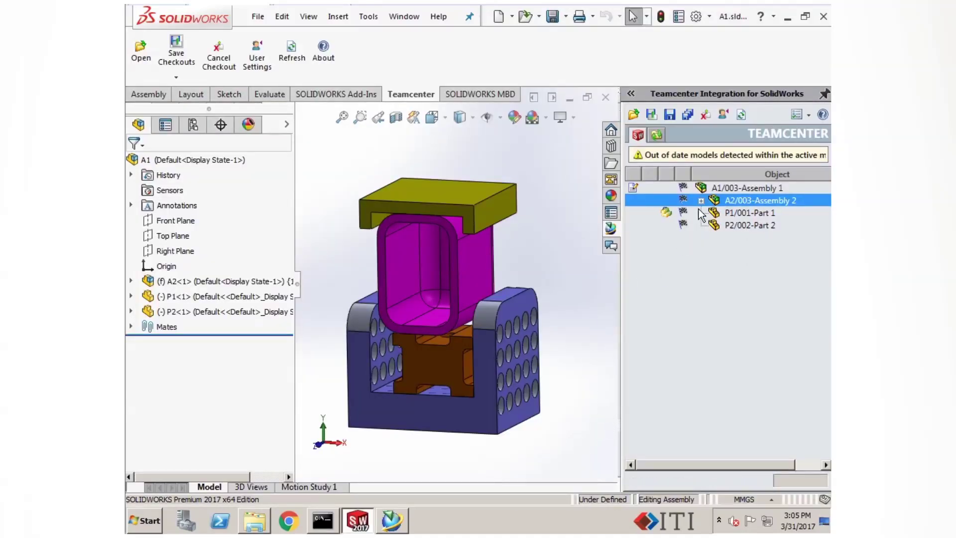
pyautogui.click(701, 201)
# - Update Part 1 of the active assembly to revision 002, previewing it in the update list first
pyautogui.moveTo(736, 237)
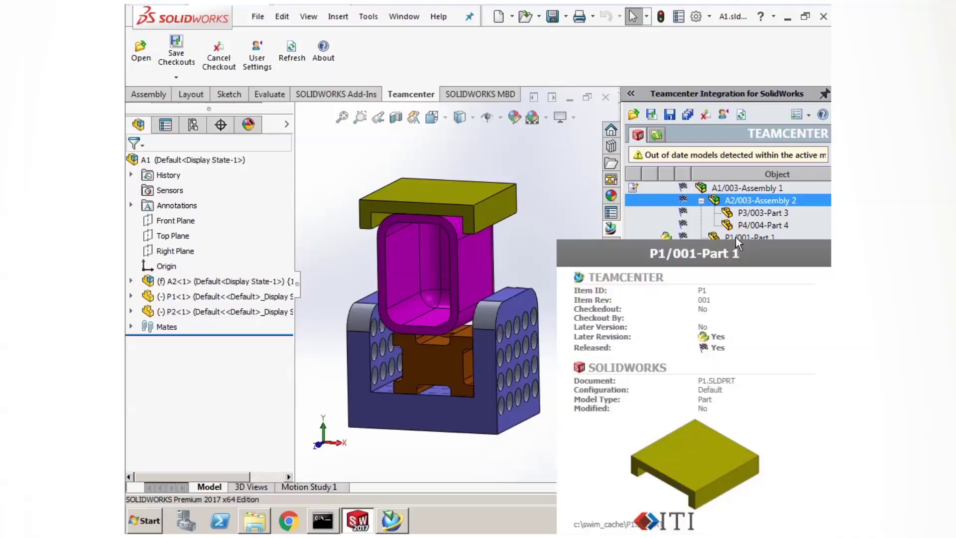
pyautogui.click(736, 237)
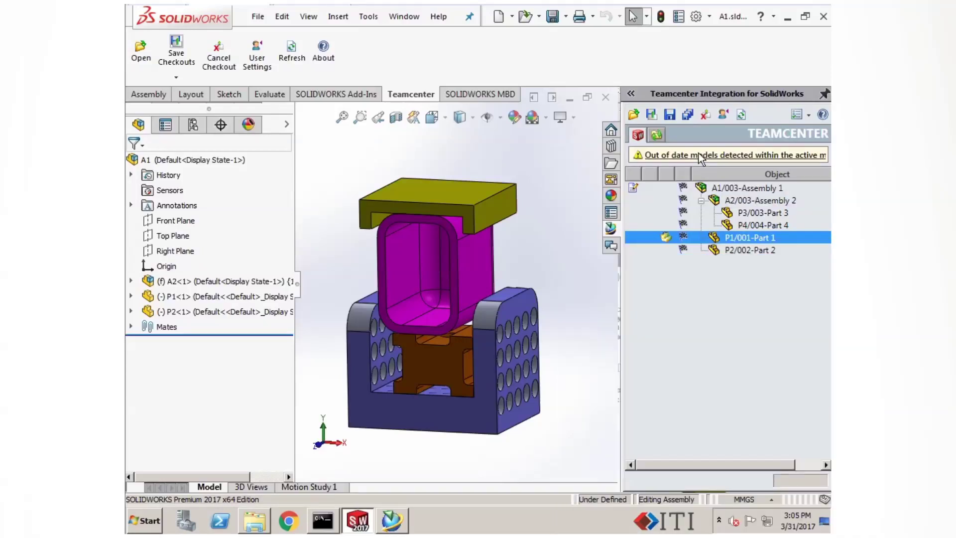
pyautogui.rightClick(747, 240)
pyautogui.click(704, 405)
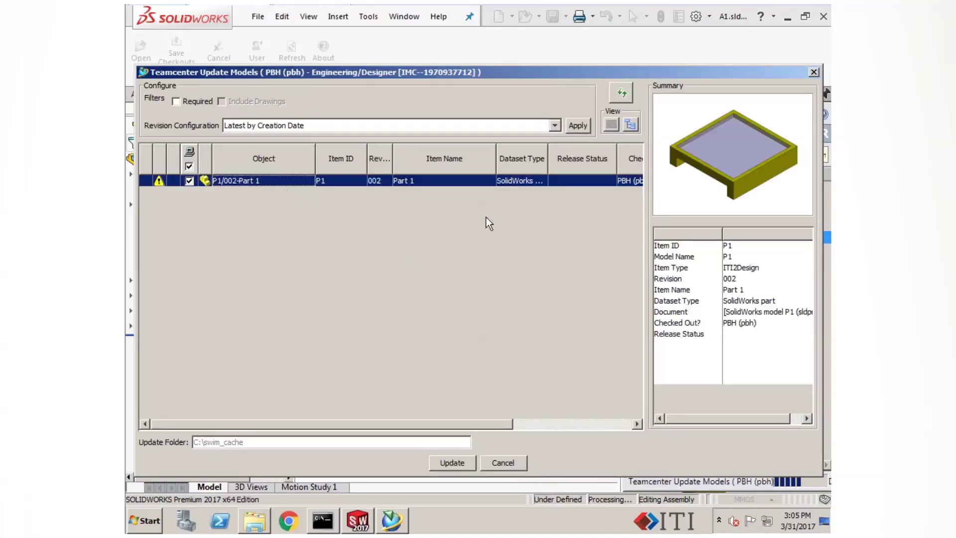
pyautogui.click(279, 184)
pyautogui.click(454, 462)
pyautogui.moveTo(550, 231)
pyautogui.mouseDown(button='middle')
pyautogui.moveTo(539, 265)
pyautogui.moveTo(545, 247)
pyautogui.mouseUp(button='middle')
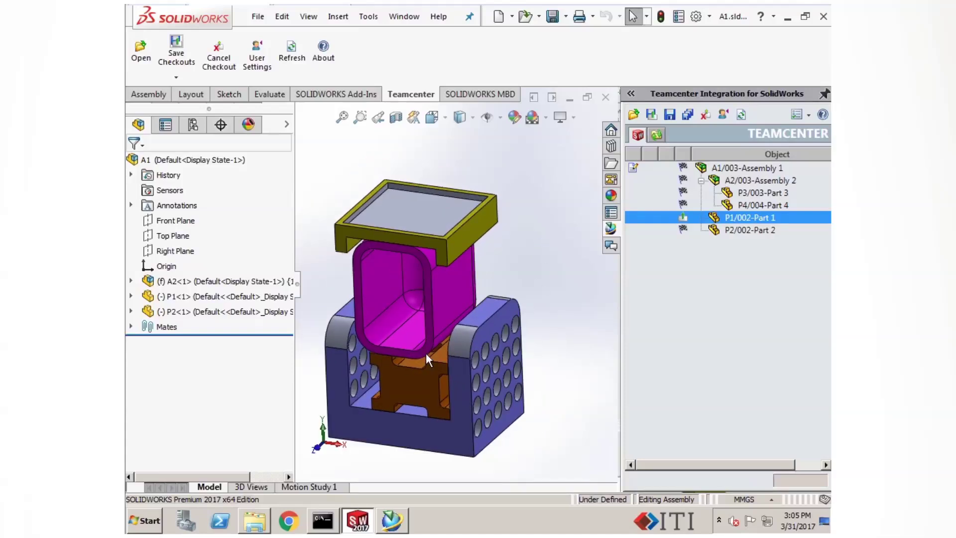
pyautogui.scroll(3, 426, 354)
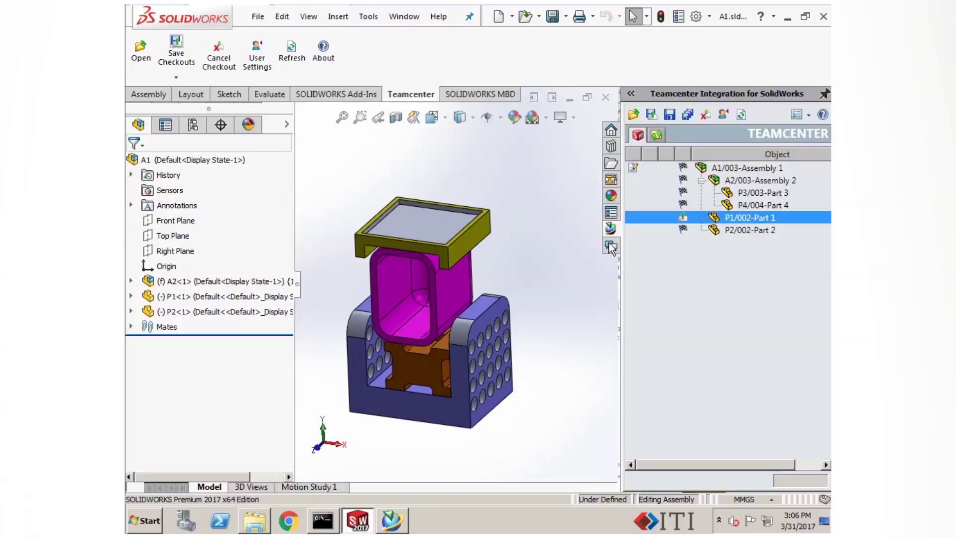
# - Begin a model update for Assembly 1 and set its revision to 001 in the update list
pyautogui.click(743, 165)
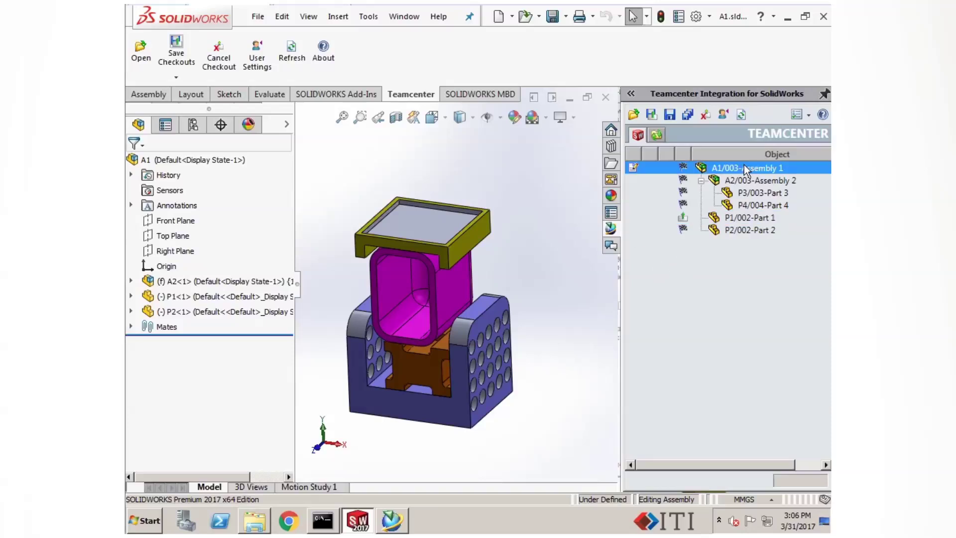
pyautogui.rightClick(743, 164)
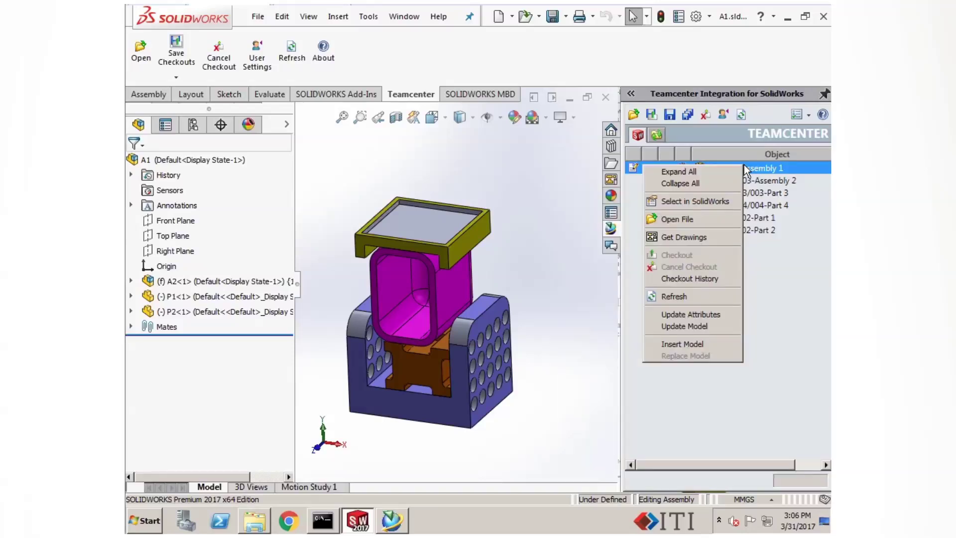
pyautogui.click(703, 327)
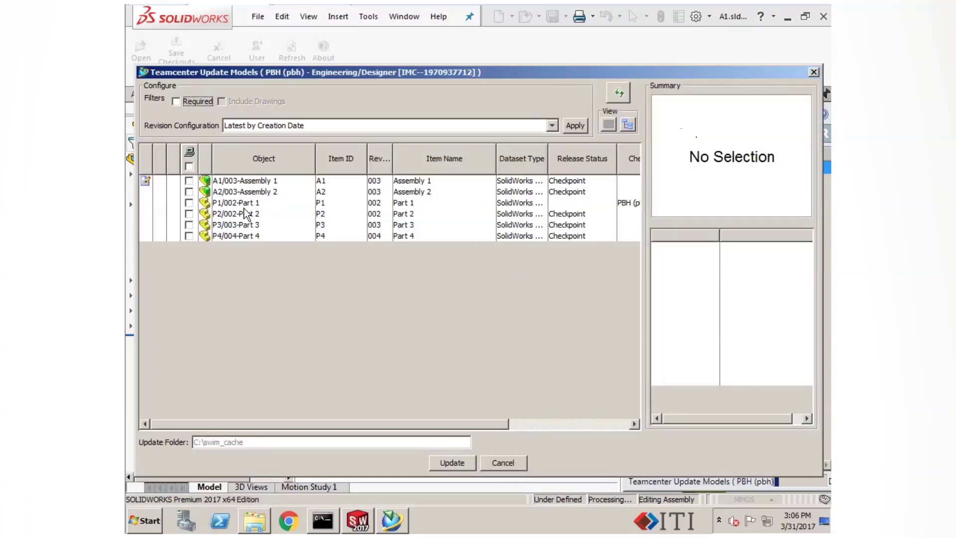
pyautogui.click(384, 180)
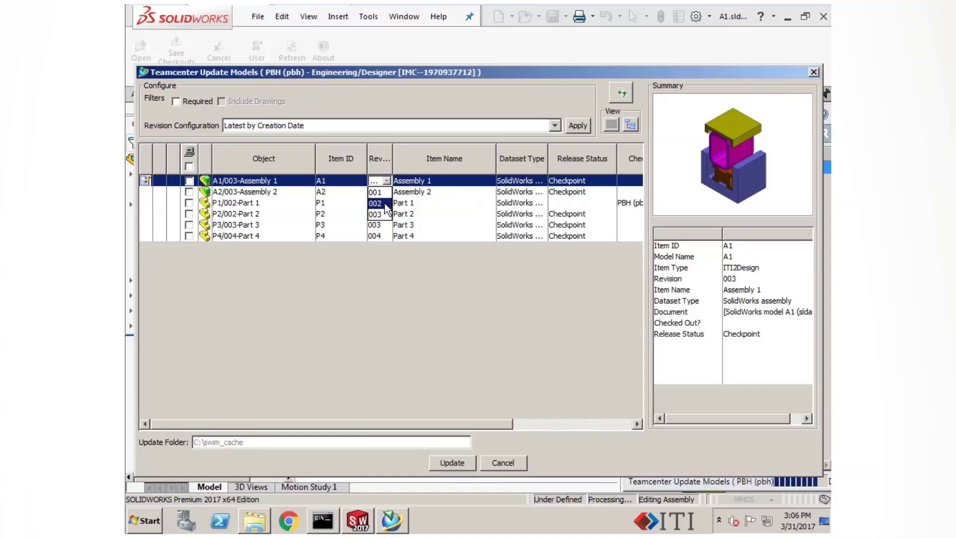
pyautogui.click(380, 193)
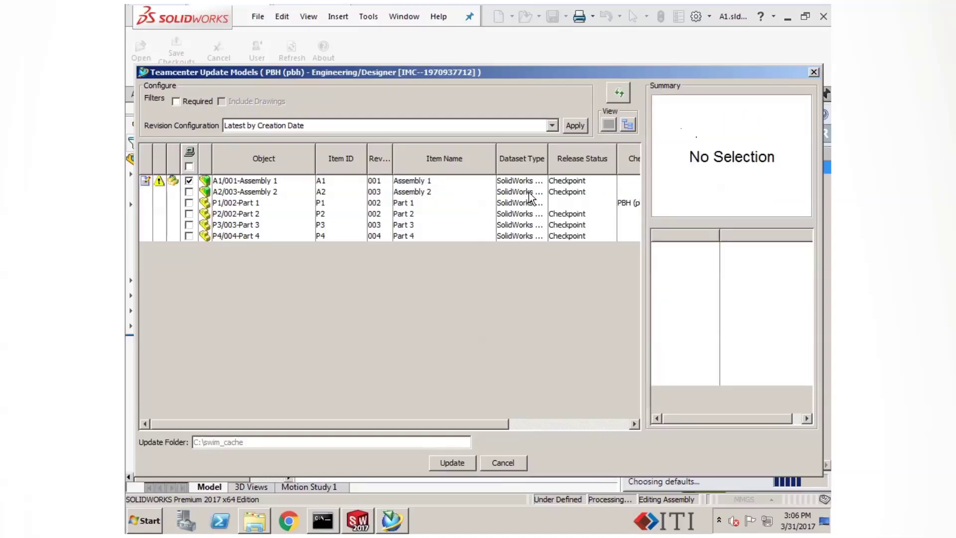
# - Apply the Precise Only revision configuration to the update list and update Assembly 1 with all its components
pyautogui.click(551, 125)
pyautogui.click(279, 148)
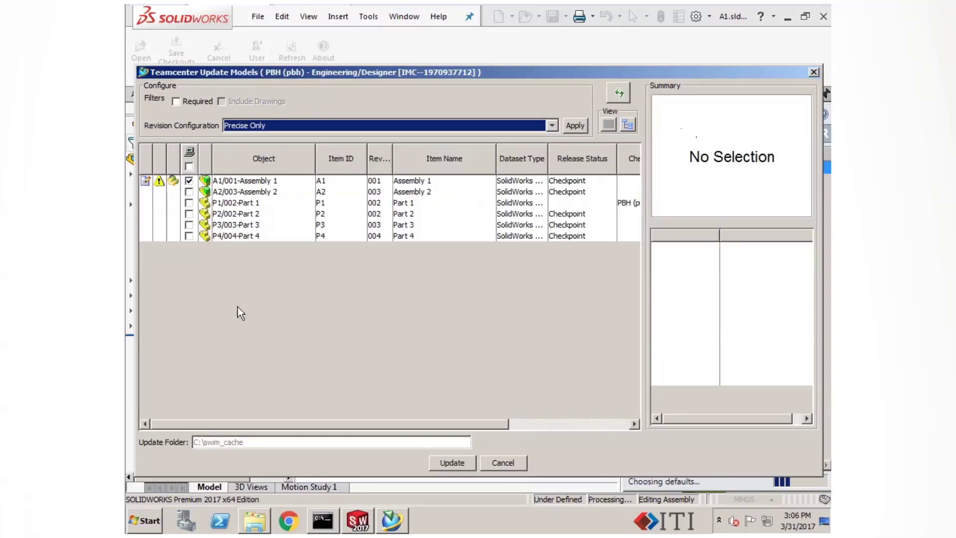
pyautogui.click(571, 125)
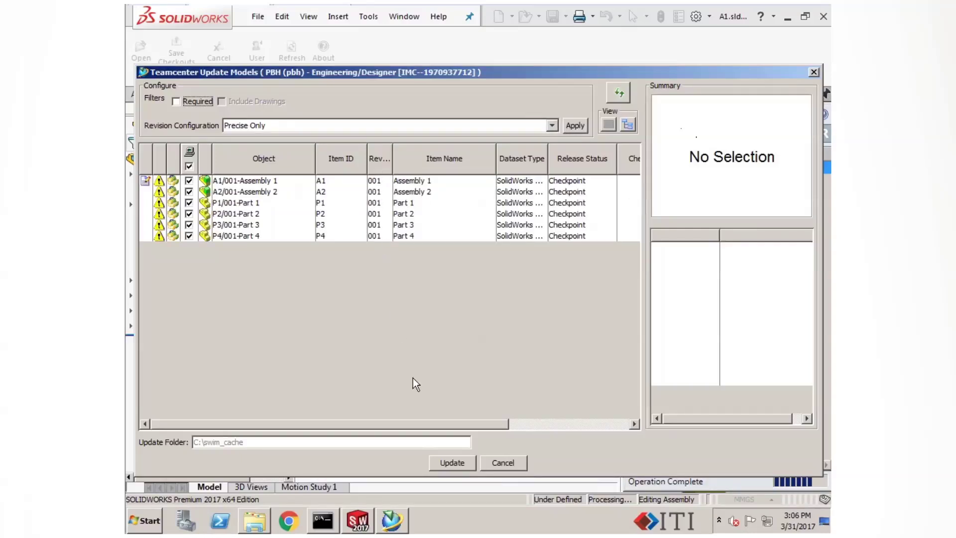
pyautogui.click(450, 463)
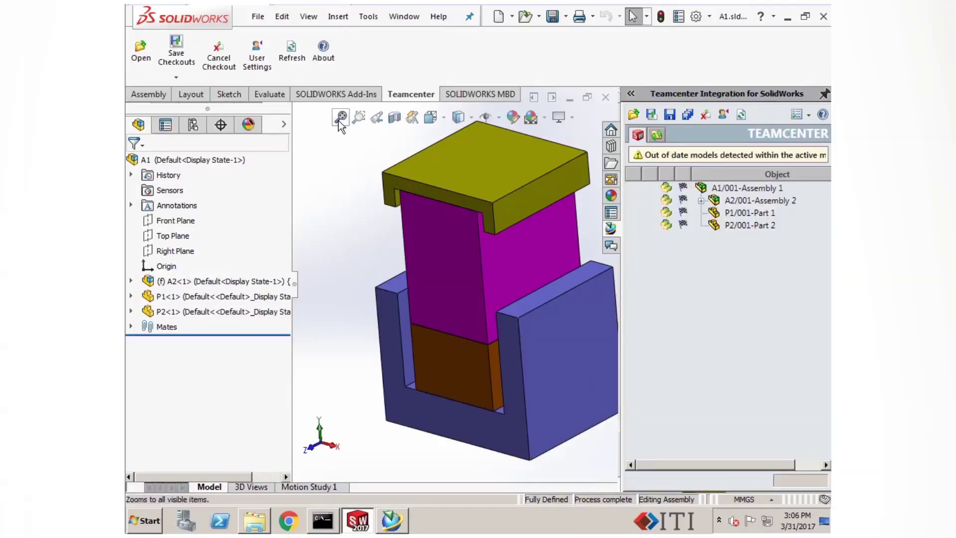
pyautogui.moveTo(322, 300); pyautogui.dragTo(425, 315, button='middle')
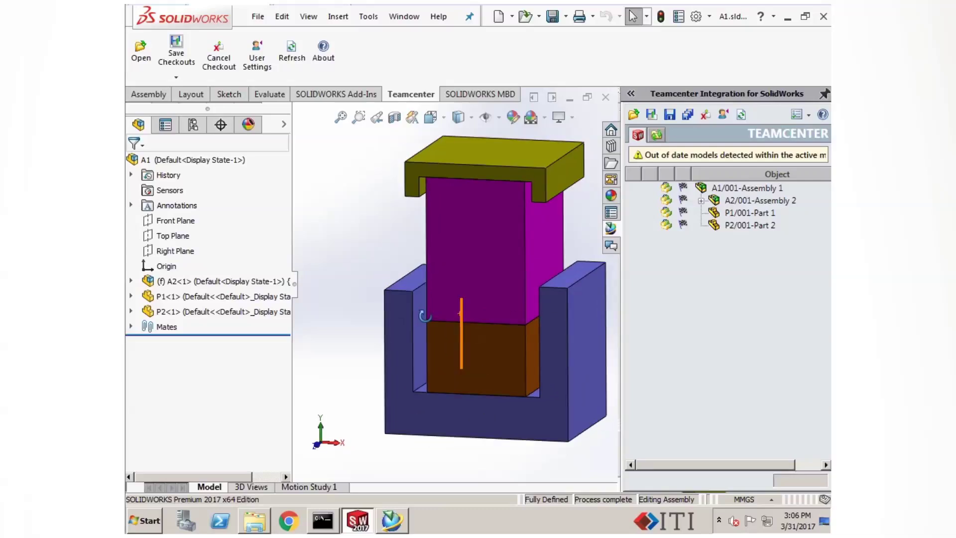
# - Update only Part 2 of the active assembly to revision 002 and inspect the updated model
pyautogui.rightClick(736, 225)
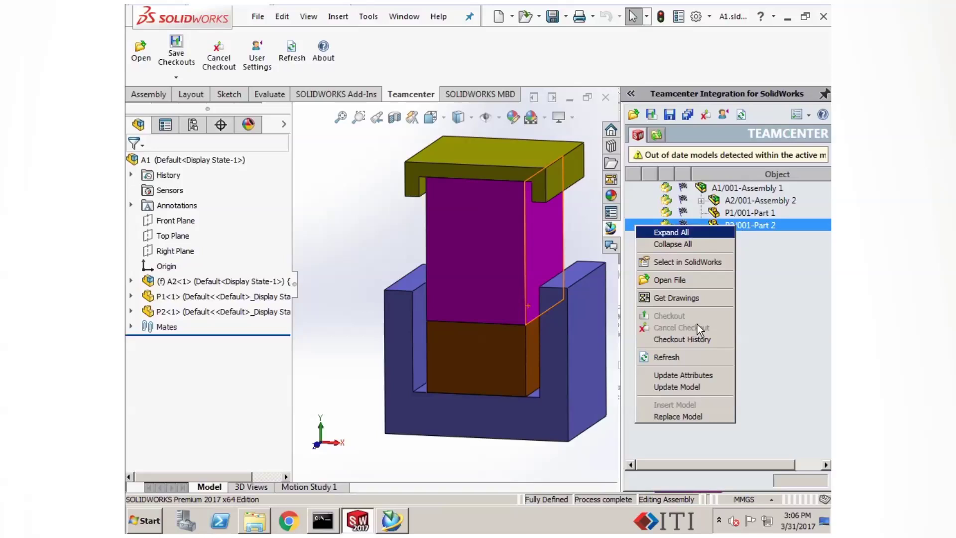
pyautogui.click(672, 386)
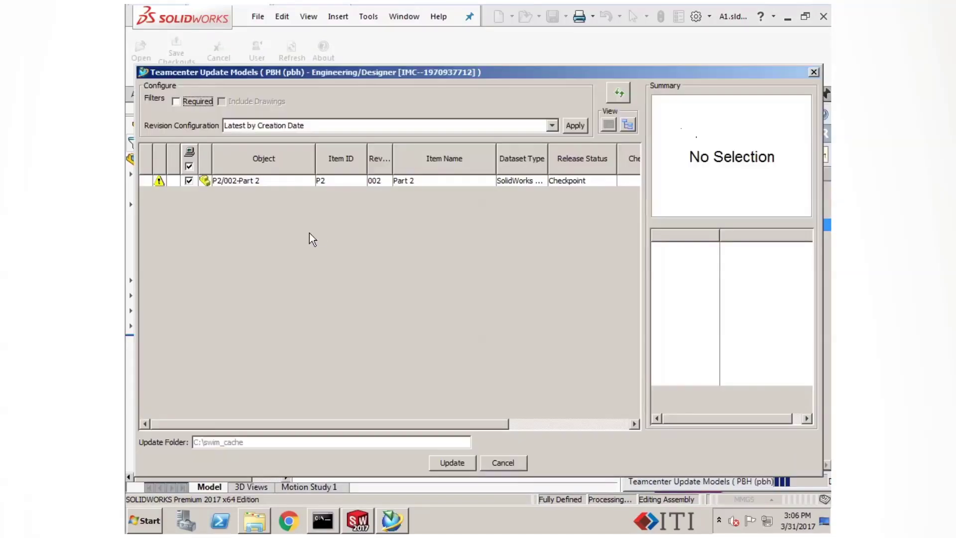
pyautogui.click(372, 179)
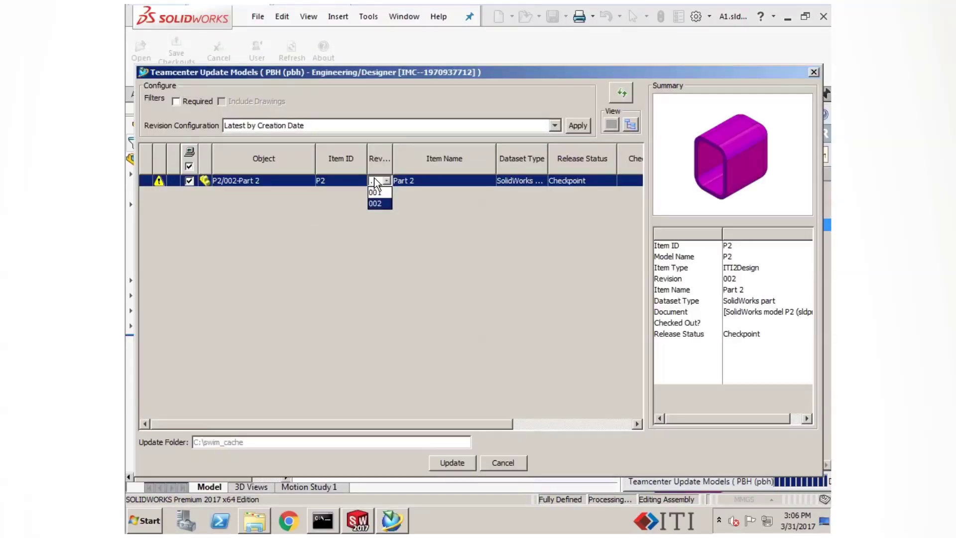
pyautogui.click(375, 204)
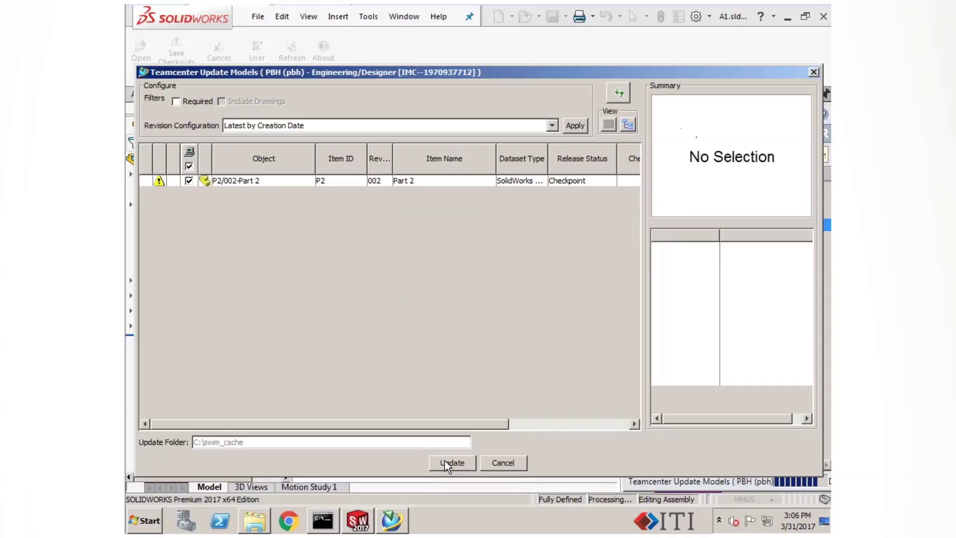
pyautogui.click(452, 462)
pyautogui.moveTo(359, 367); pyautogui.dragTo(353, 319, button='middle')
pyautogui.scroll(-2, 542, 265)
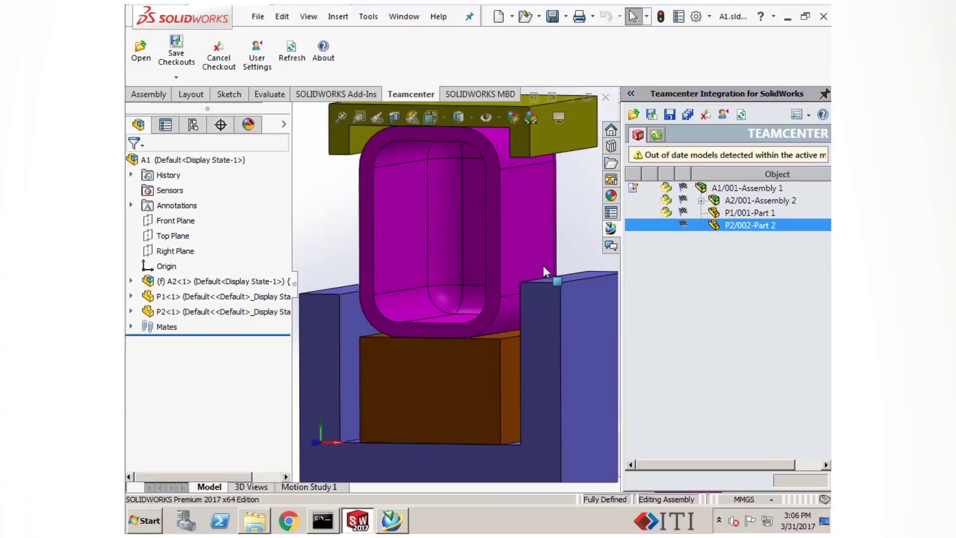
pyautogui.scroll(2, 543, 266)
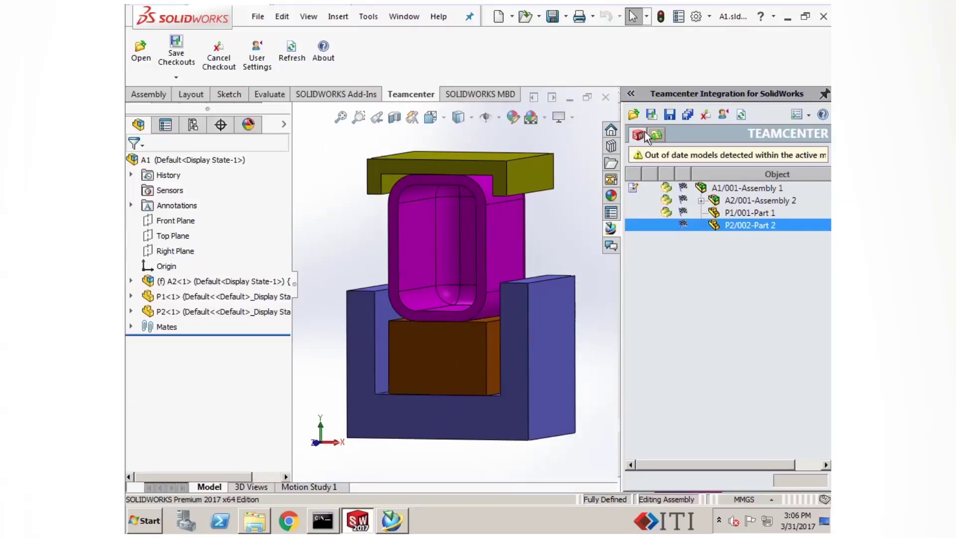
# - Search Teamcenter for A3 and open A3-Assembly 3 with the Latest by Creation Date revision configuration
pyautogui.click(638, 118)
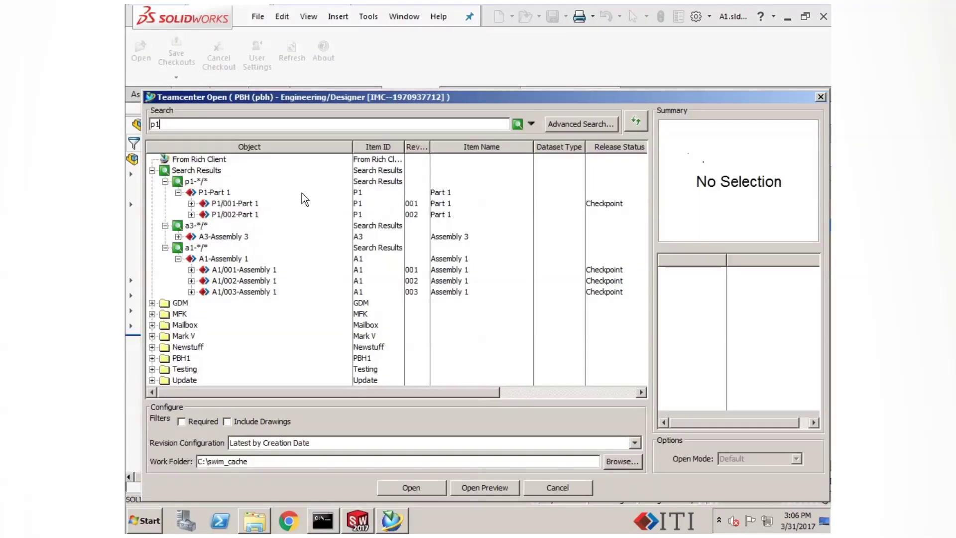
pyautogui.moveTo(170, 123); pyautogui.dragTo(127, 123)
pyautogui.write('A3')
pyautogui.press('Return')
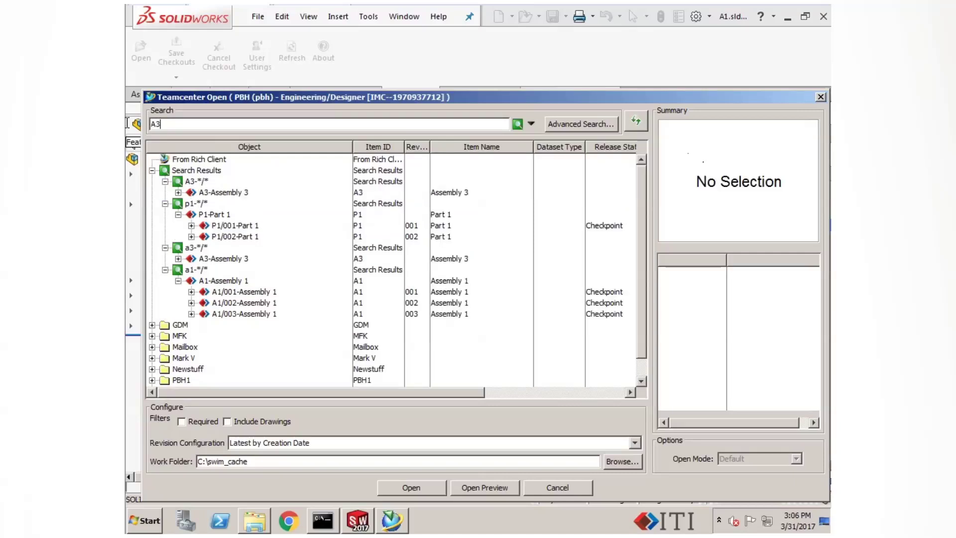
pyautogui.click(234, 192)
pyautogui.click(411, 487)
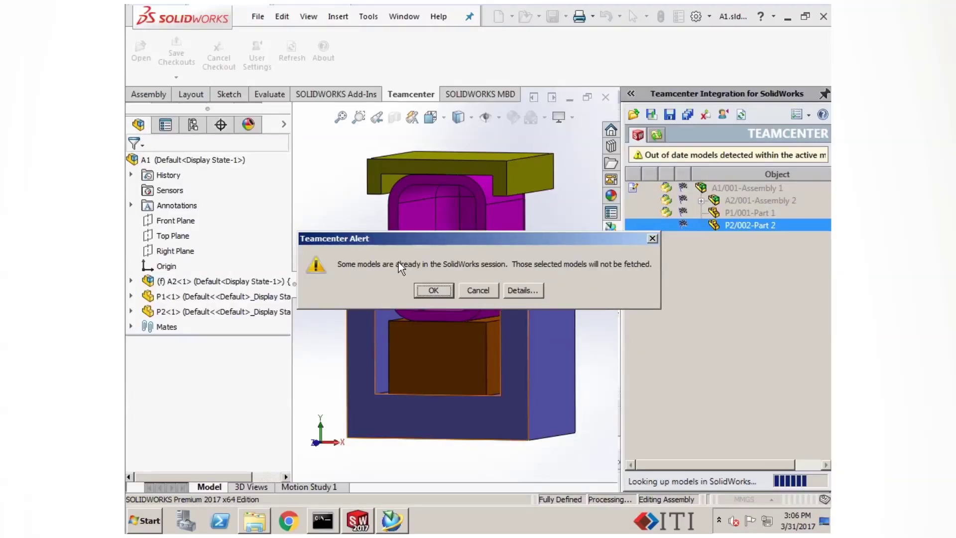
# - Review the details of models already in the session and continue opening Assembly 3 without fetching them
pyautogui.click(529, 294)
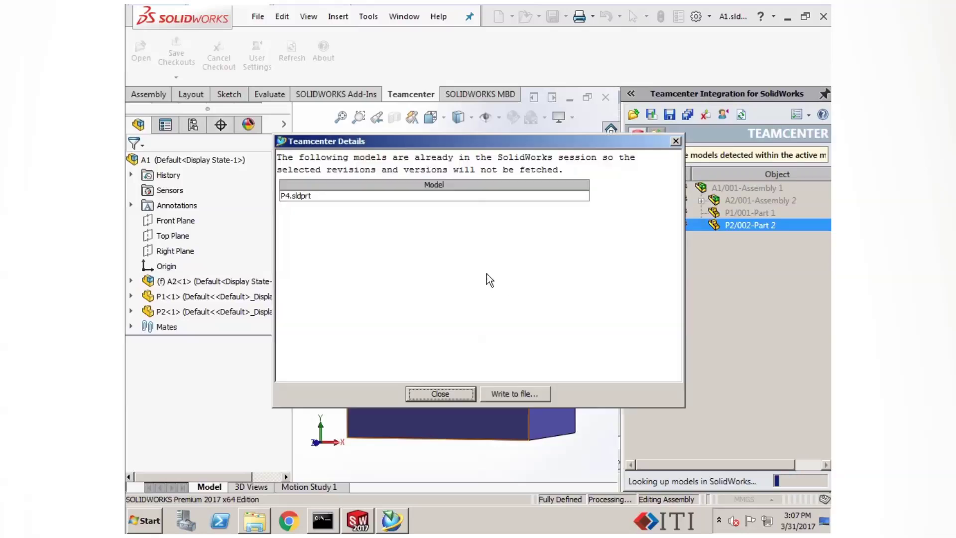
pyautogui.click(289, 196)
pyautogui.click(428, 393)
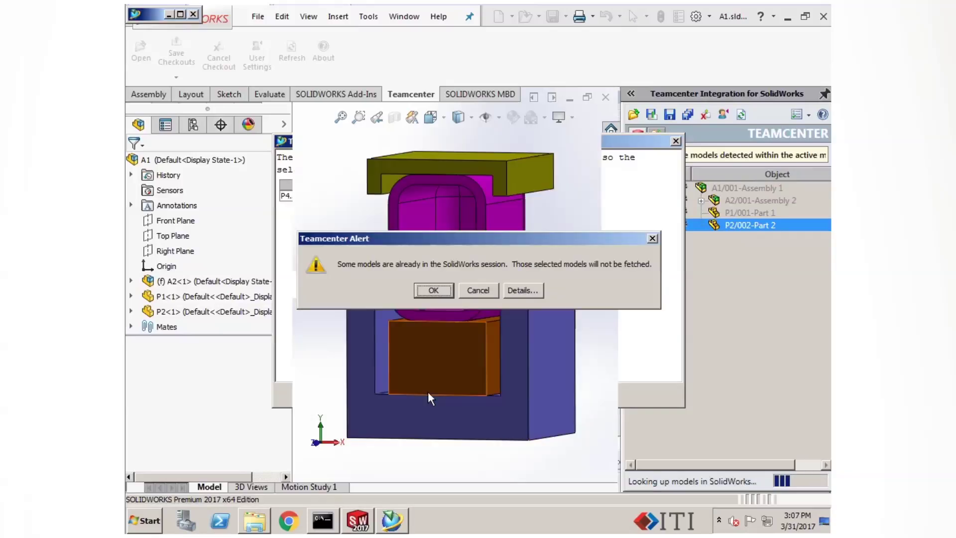
pyautogui.click(433, 288)
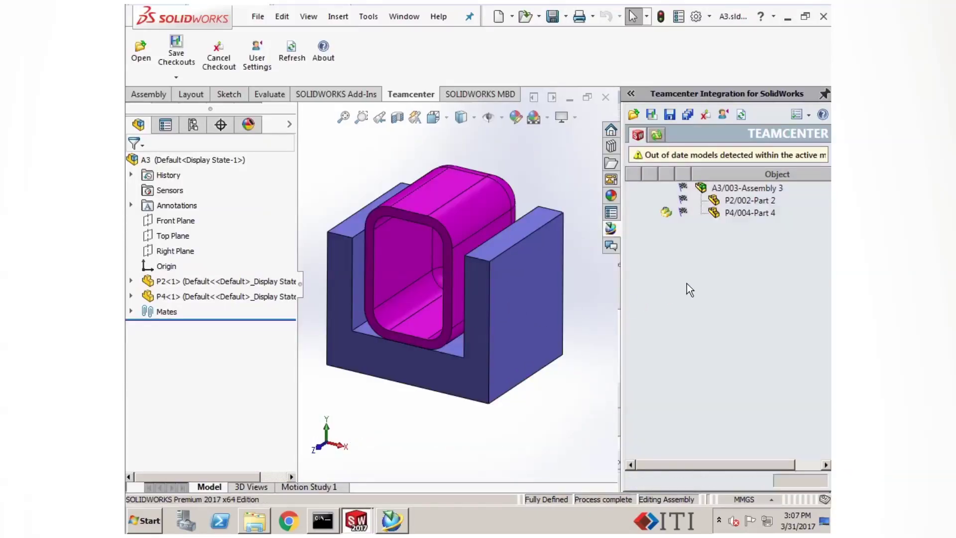